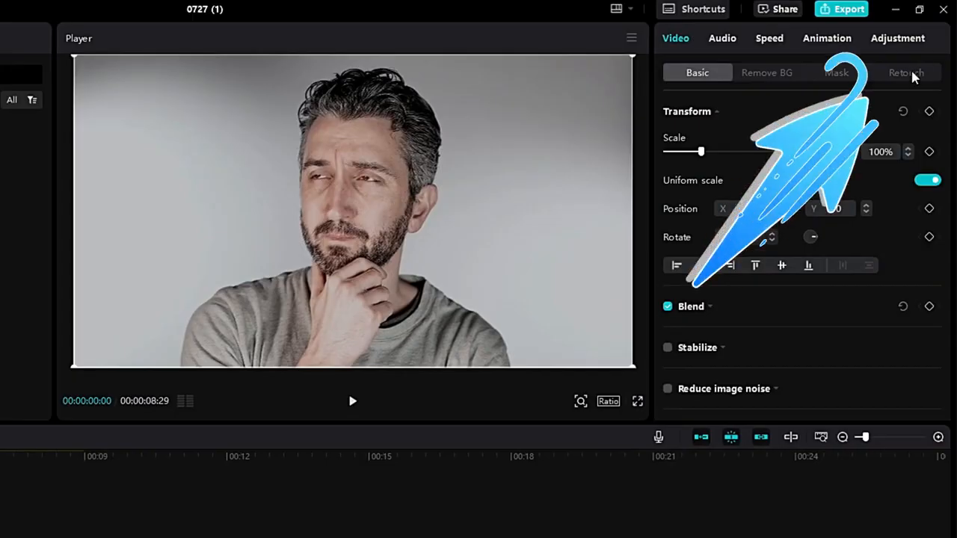
Step: Open the Retouch settings and set Smooth to 100, Smile lines to 42, Dark circles to 42 and Brighten to 97
left_click(906, 73)
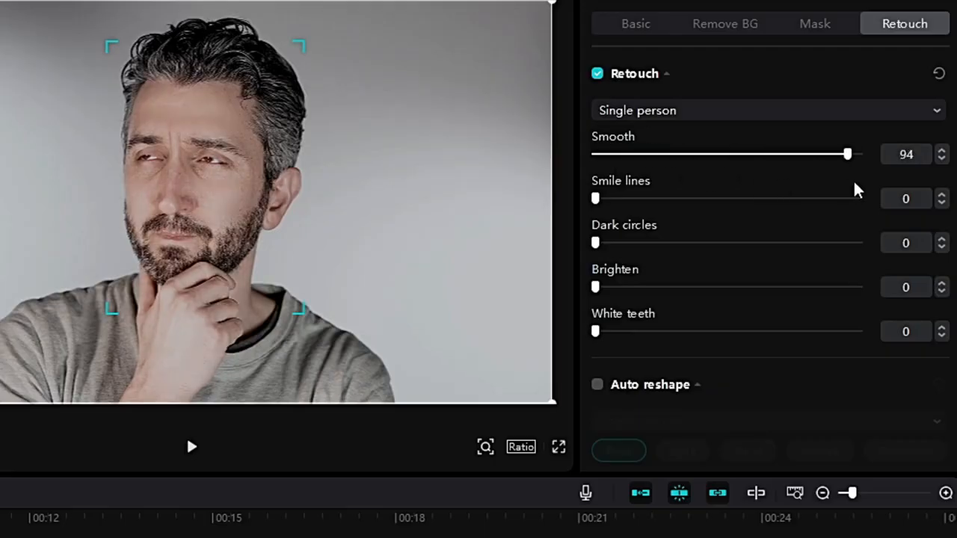
left_click_drag(853, 182, 869, 183)
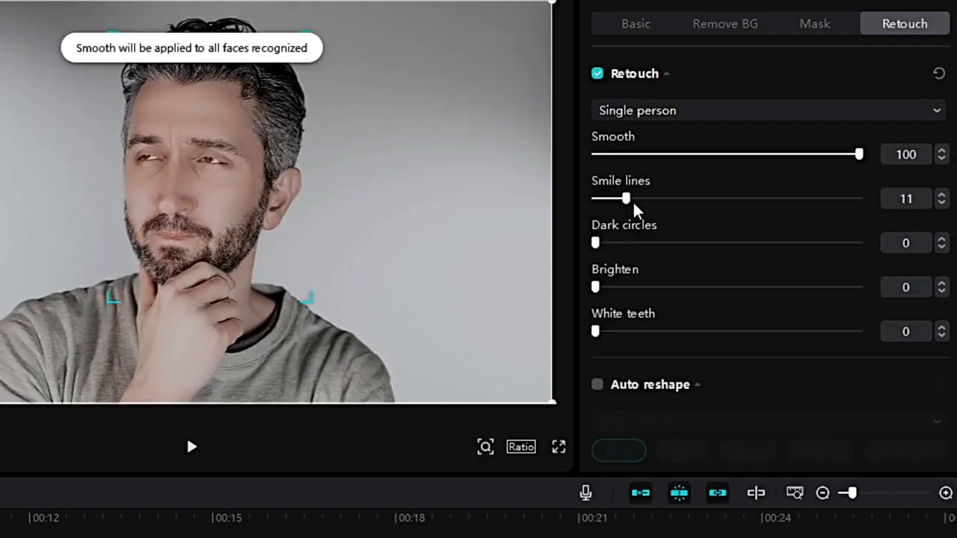
left_click_drag(632, 203, 707, 216)
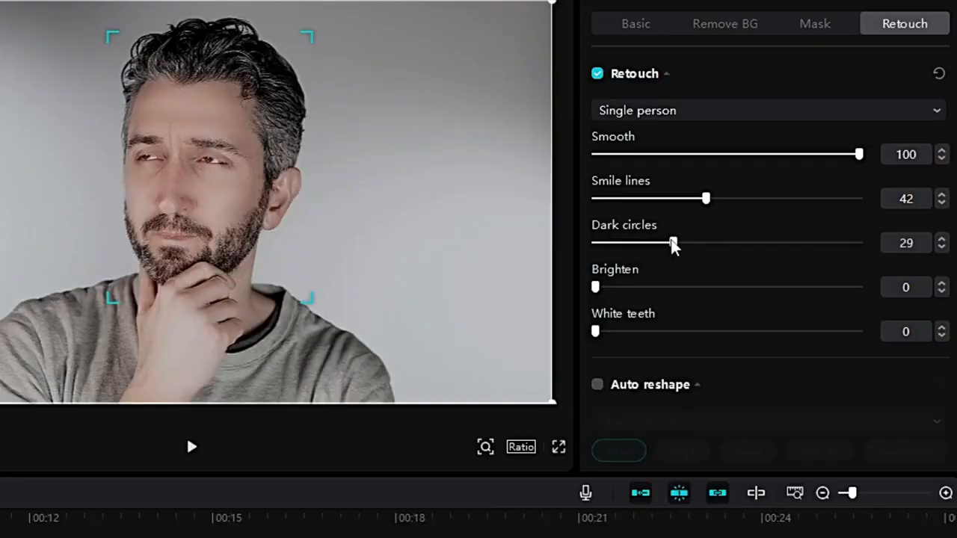
left_click_drag(709, 244, 707, 243)
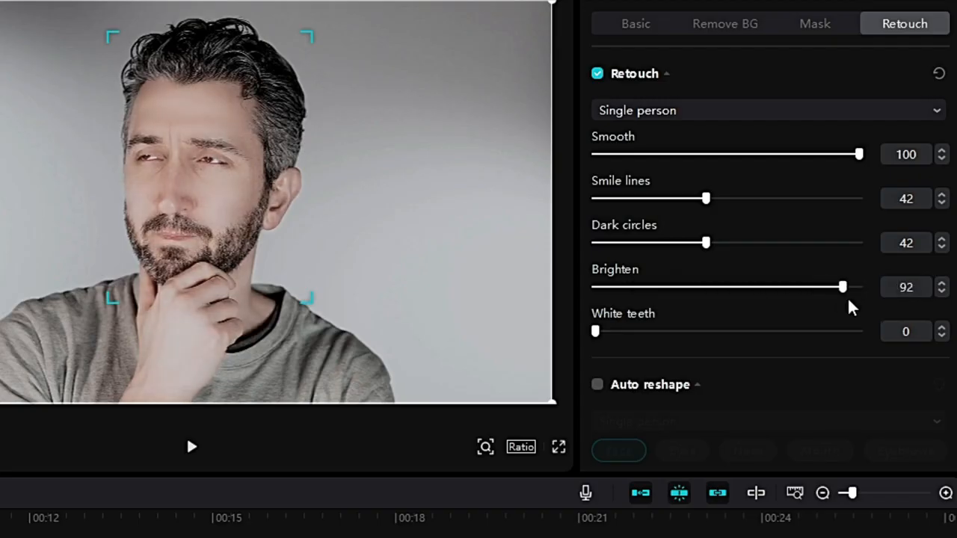
left_click_drag(850, 306, 850, 306)
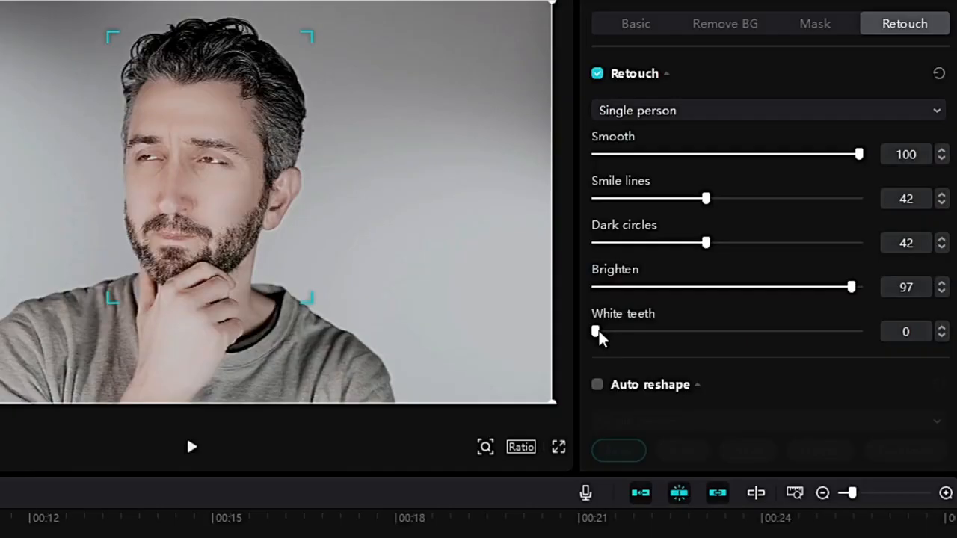
Step: Enable Auto reshape in the retouch options
scroll(703, 393, "down", 2)
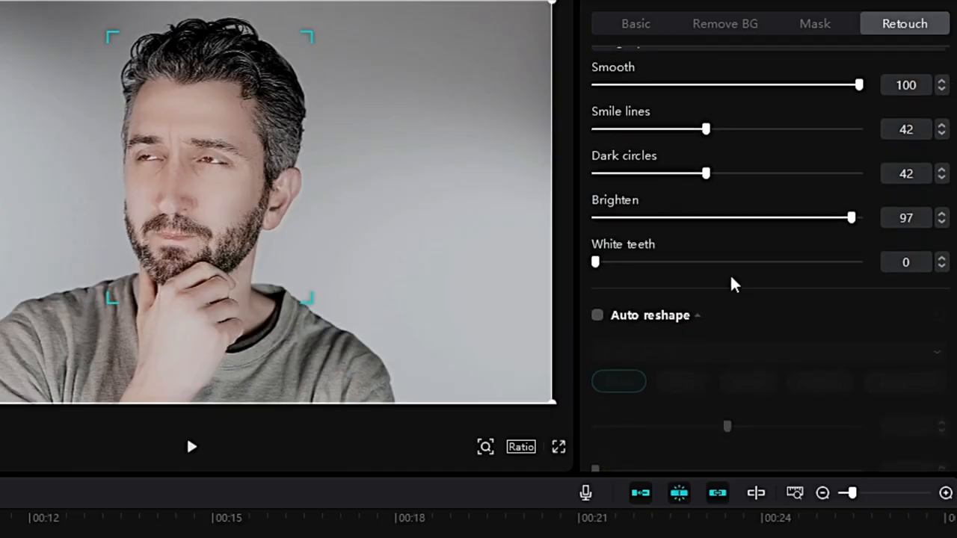
scroll(729, 276, "down", 8)
scroll(670, 235, "up", 2)
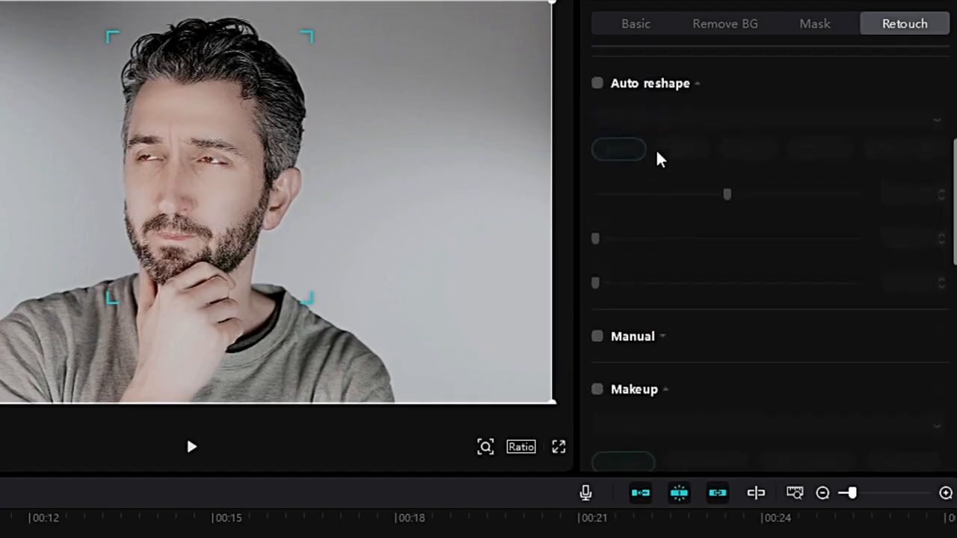
left_click(597, 84)
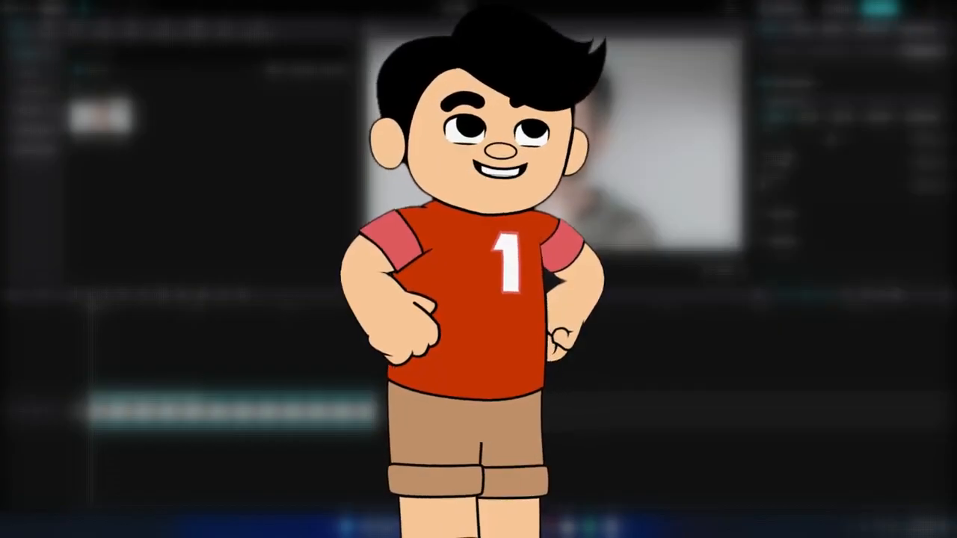
Step: Enable Makeup and apply a makeup preset from the third row of looks
scroll(670, 294, "down", 5)
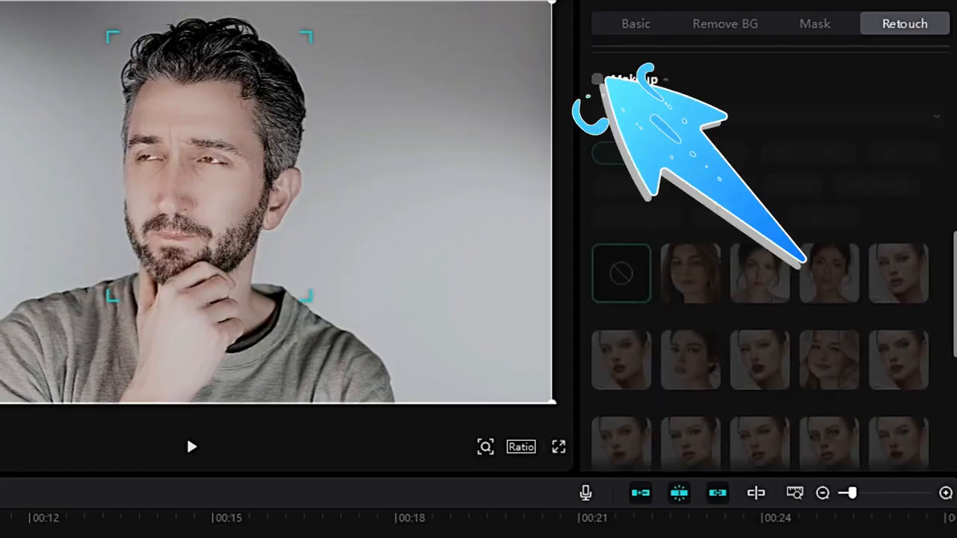
left_click(597, 80)
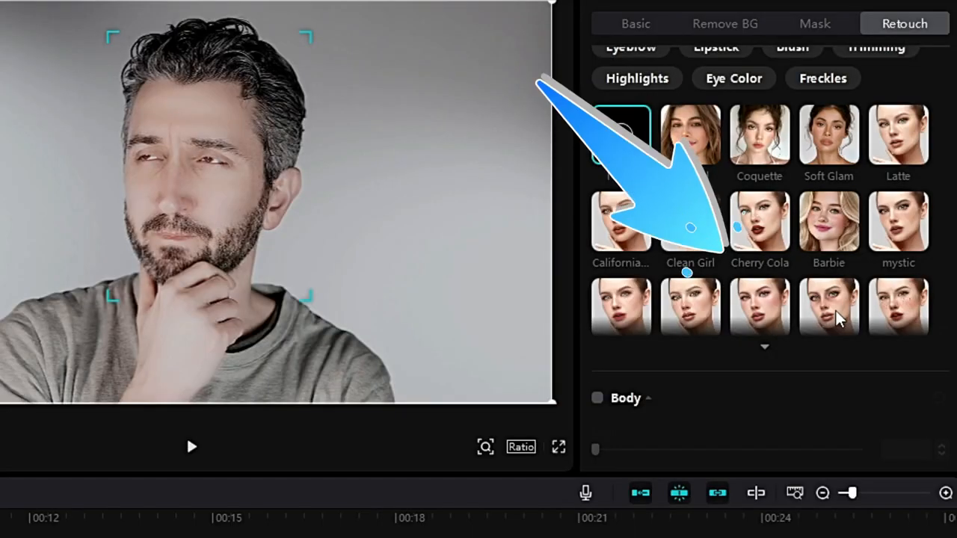
left_click(749, 310)
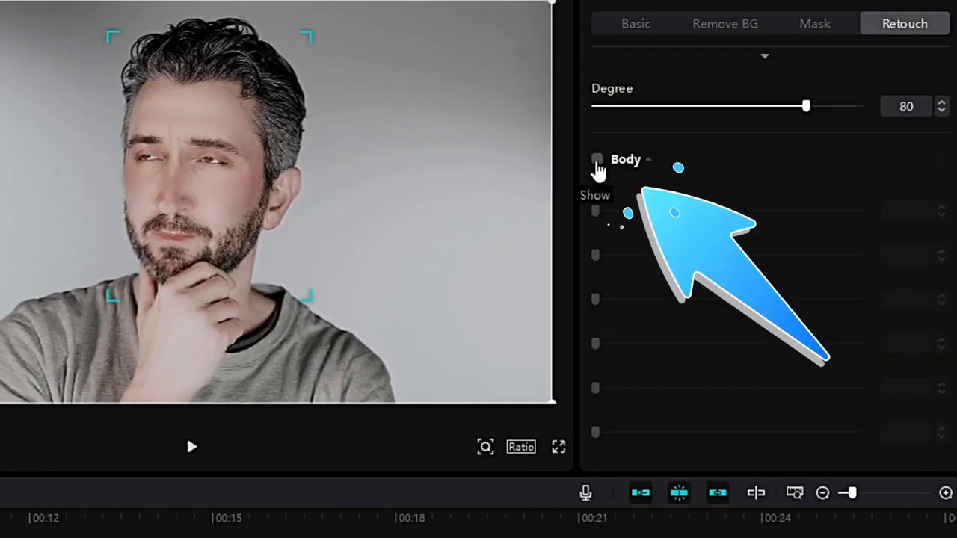
Step: Enable Body retouching and try adjusting its Legs, Body, Head and Smooth sliders
left_click(668, 402)
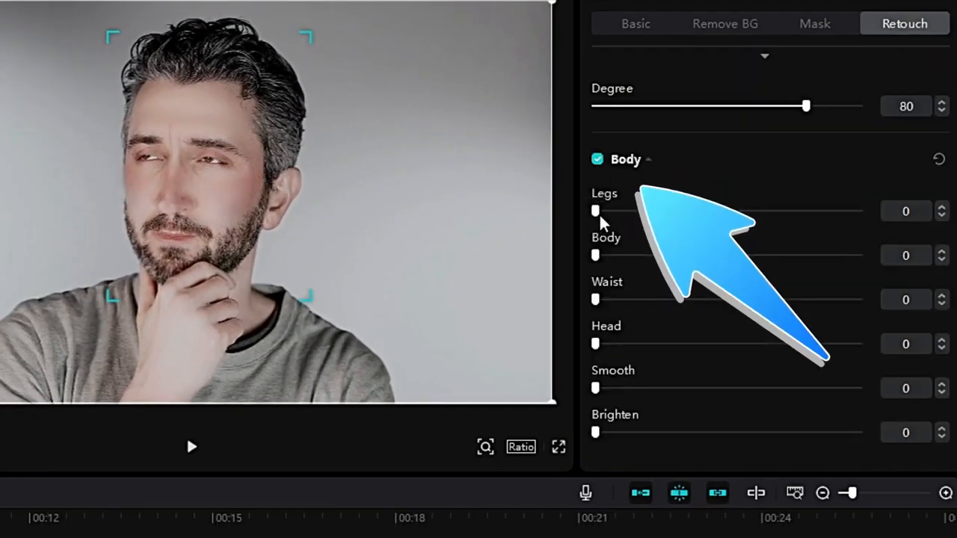
left_click_drag(596, 212, 619, 230)
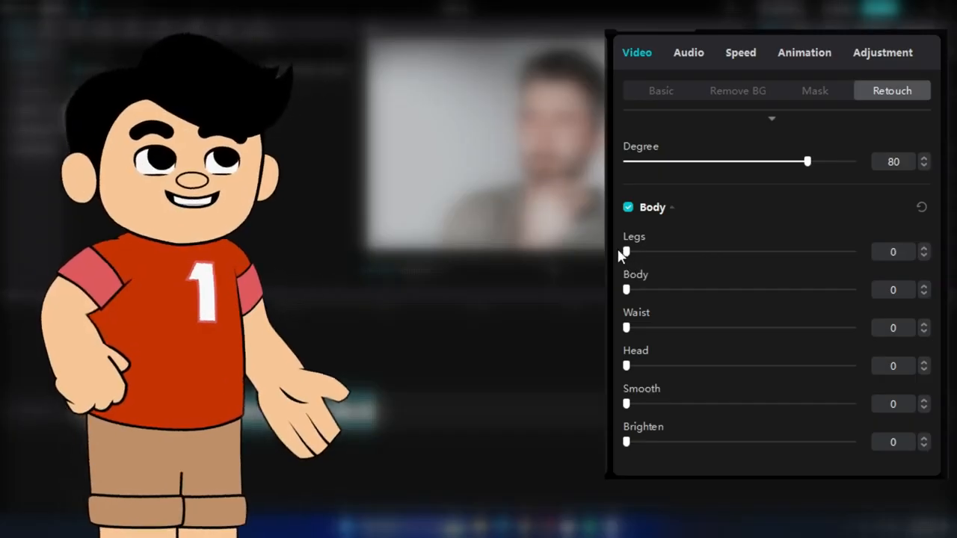
left_click_drag(626, 290, 625, 329)
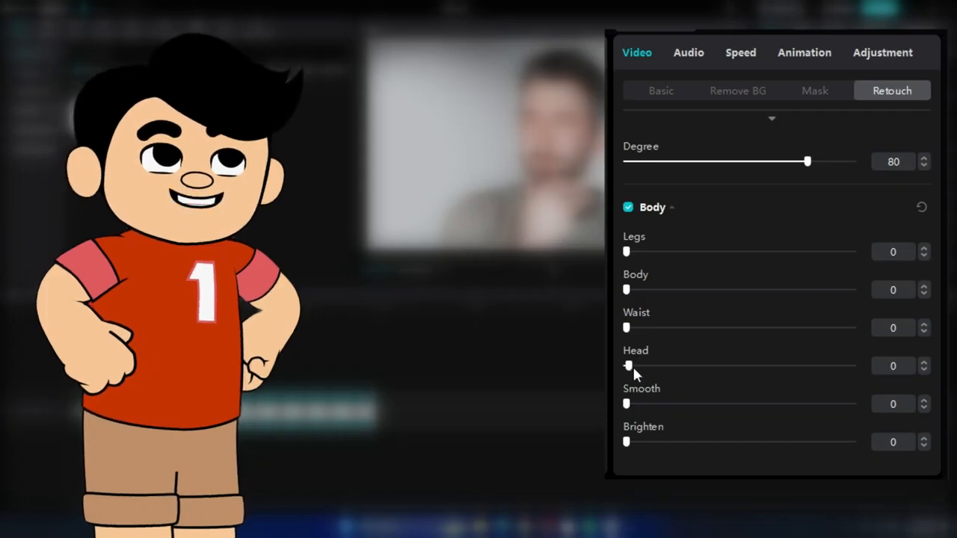
mouse_move(632, 366)
left_mouse_down()
mouse_move(649, 368)
mouse_move(633, 371)
left_mouse_up()
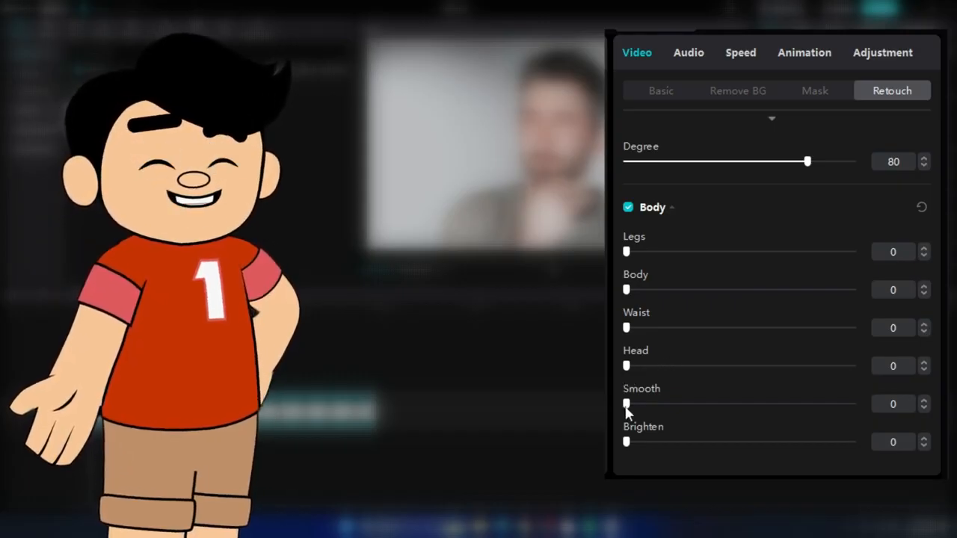
left_click_drag(627, 405, 635, 404)
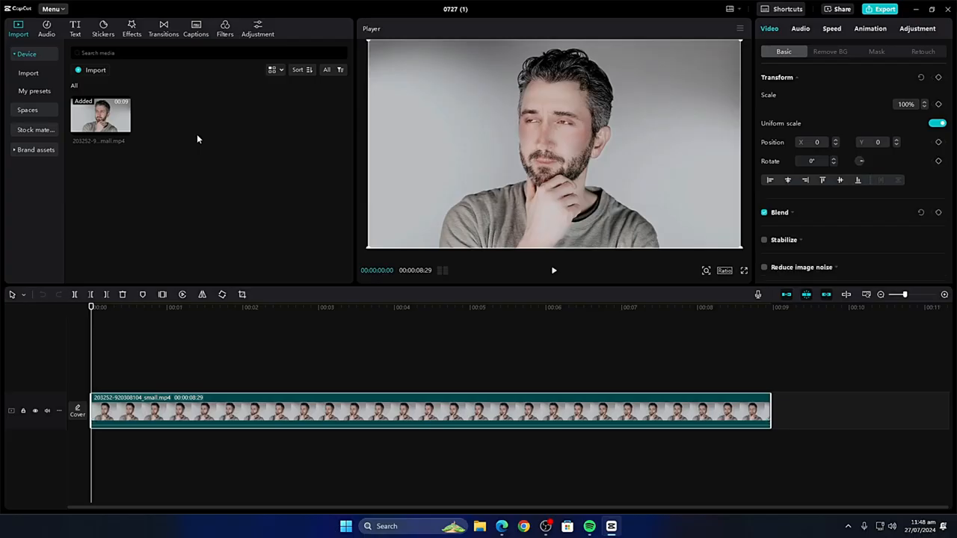
Step: Open the Body effects category in the effects library
left_click(133, 31)
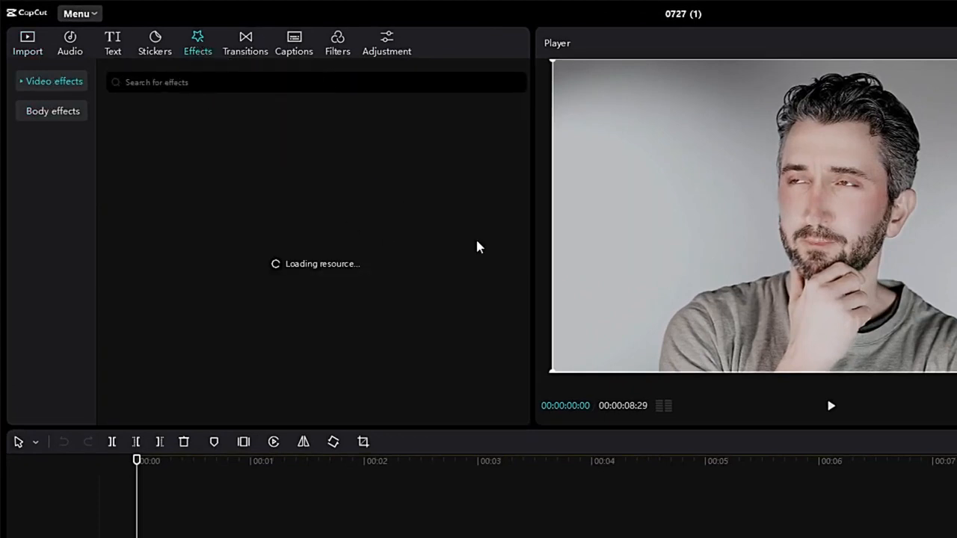
left_click(73, 115)
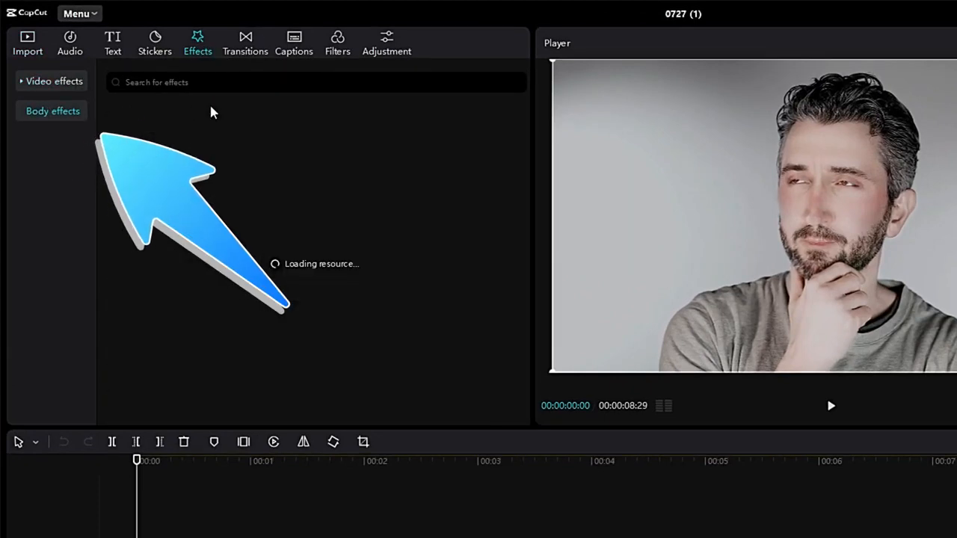
left_click(21, 112)
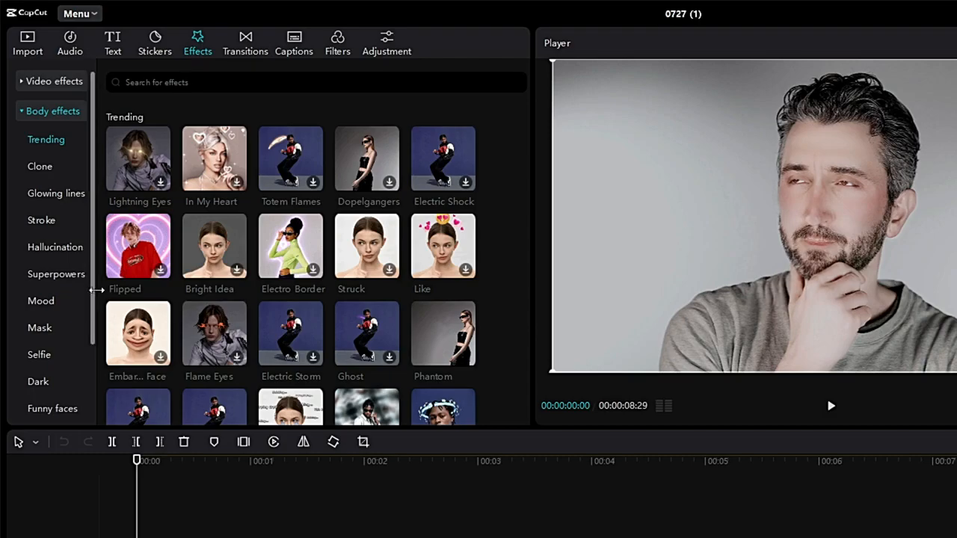
Step: Browse the body effects list and preview the Eye Reflection effect on the clip
left_click_drag(93, 295, 86, 407)
left_click_drag(94, 354, 94, 346)
left_click_drag(94, 346, 94, 291)
scroll(449, 292, "down", 5)
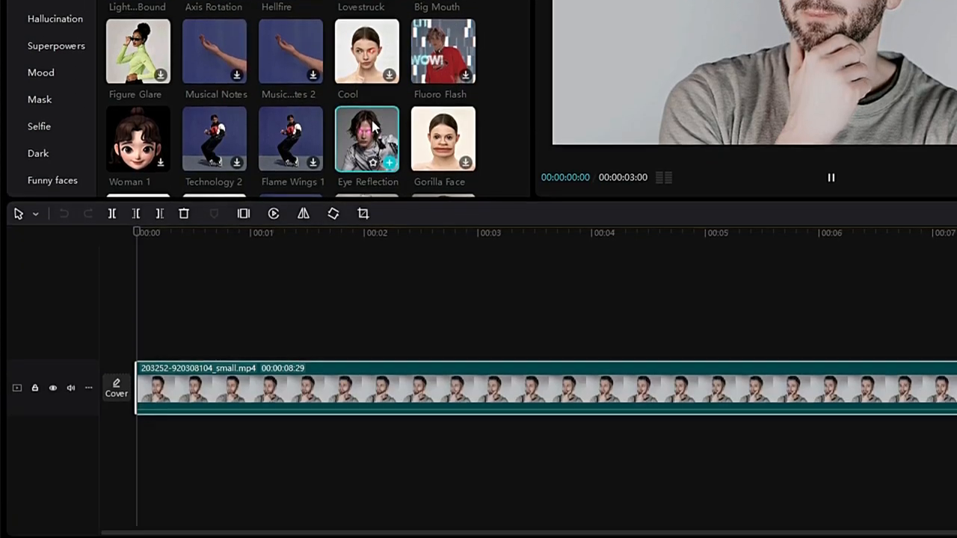
left_click_drag(367, 354, 299, 357)
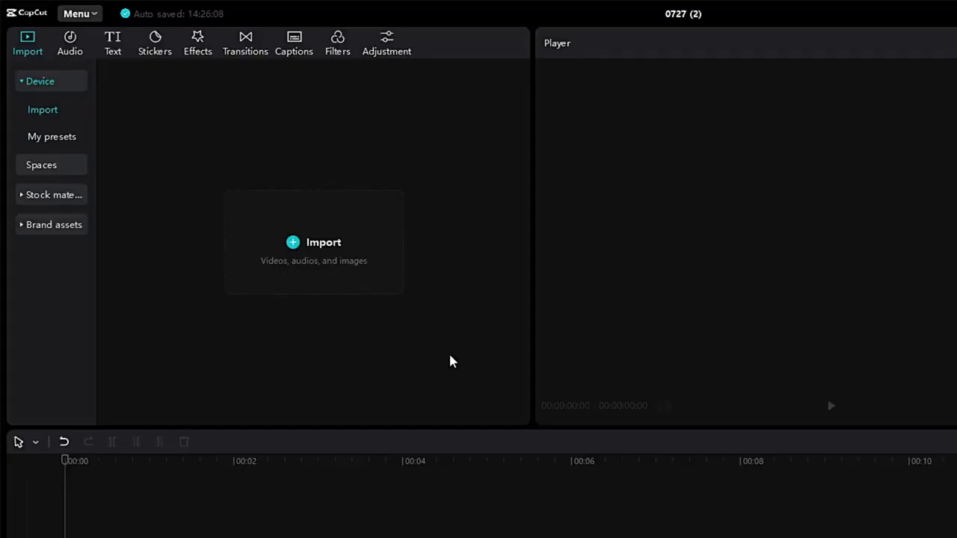
Step: In a new project, open Stock materials and add the white background clip to the timeline
left_click(50, 196)
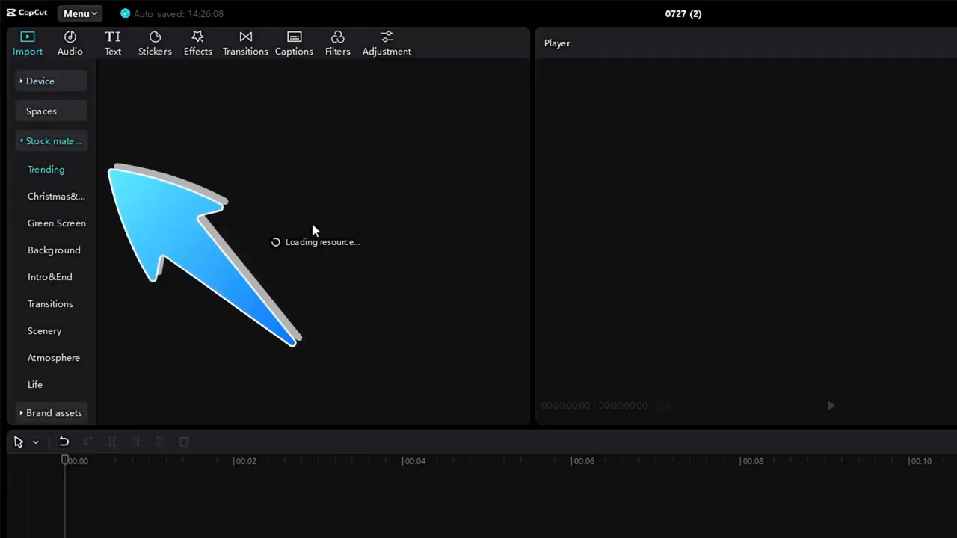
mouse_move(252, 172)
left_mouse_down()
mouse_move(207, 446)
mouse_move(171, 319)
mouse_move(162, 345)
mouse_move(152, 344)
left_mouse_up()
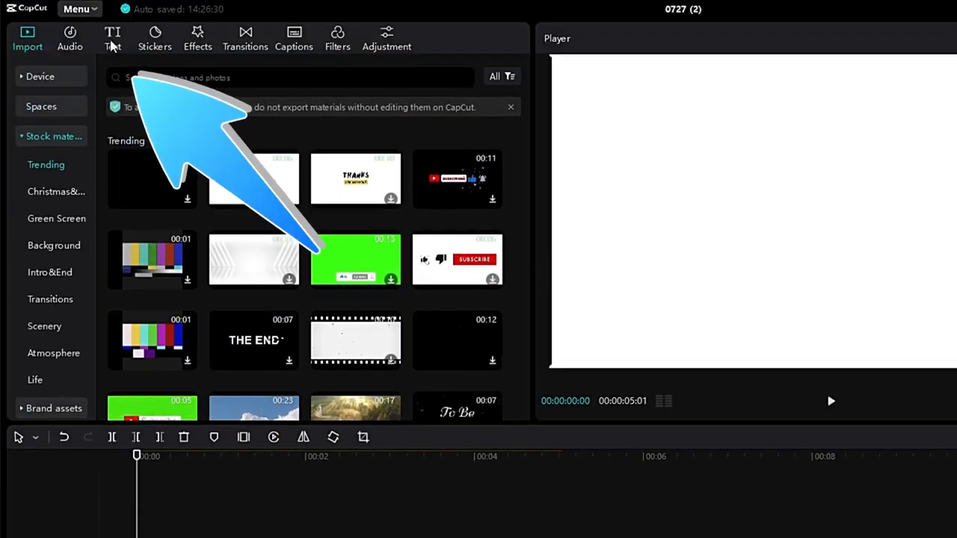
Step: Add a default text clip to the timeline above the white background
left_click(112, 46)
left_click_drag(156, 117, 128, 537)
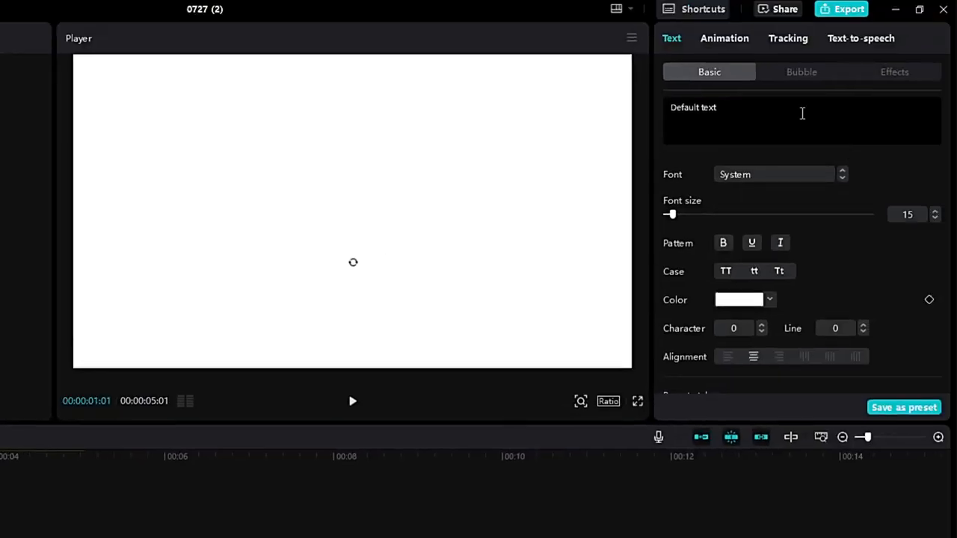
Step: Replace the default text with Tech AI
triple_click(891, 72)
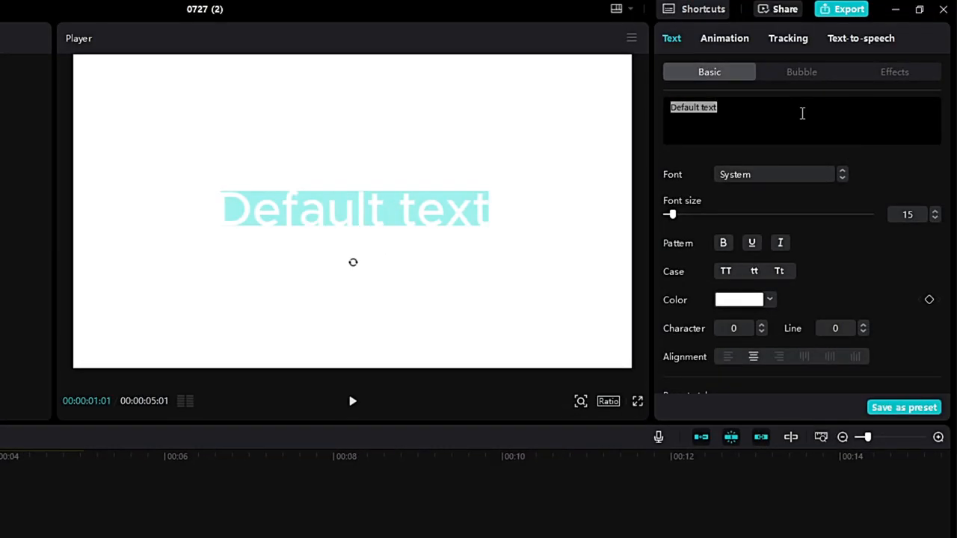
type("Tech AI")
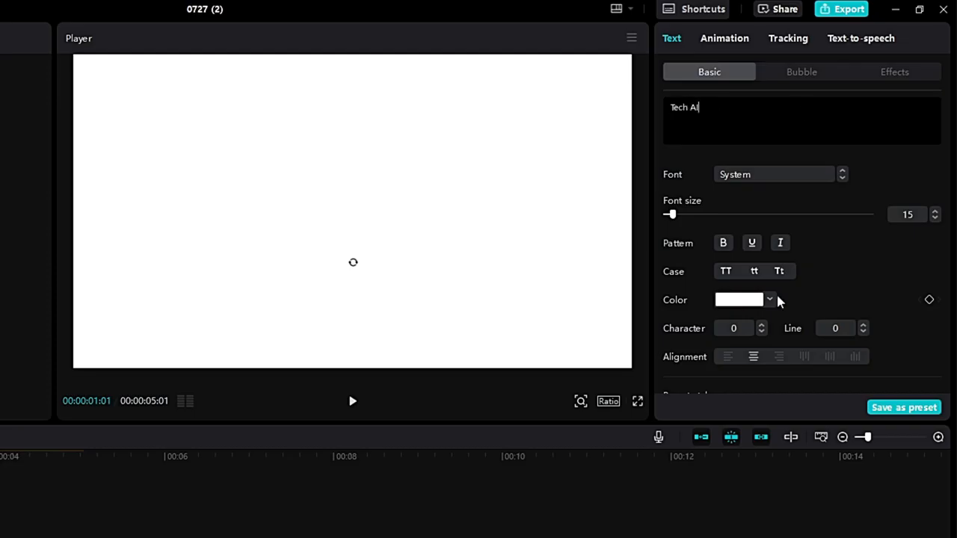
Step: Set the text color to black (000000)
left_click(774, 300)
left_click(771, 487)
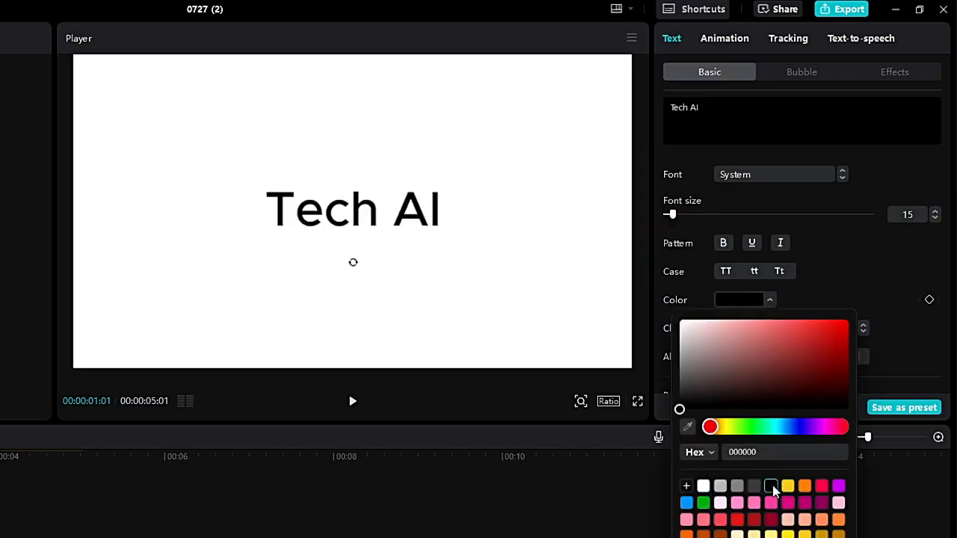
left_click(811, 178)
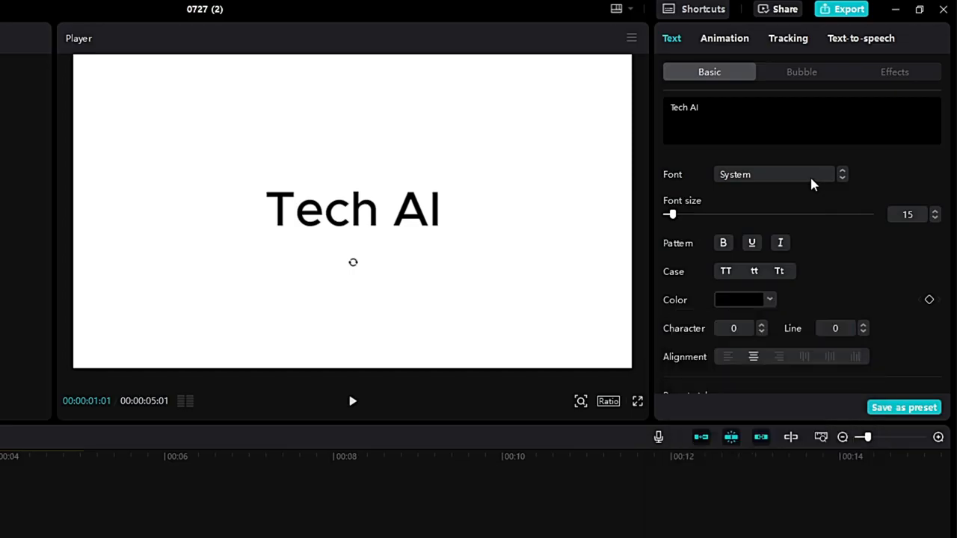
Step: Change the text font to Arial Black and slightly increase the font size
left_click(809, 175)
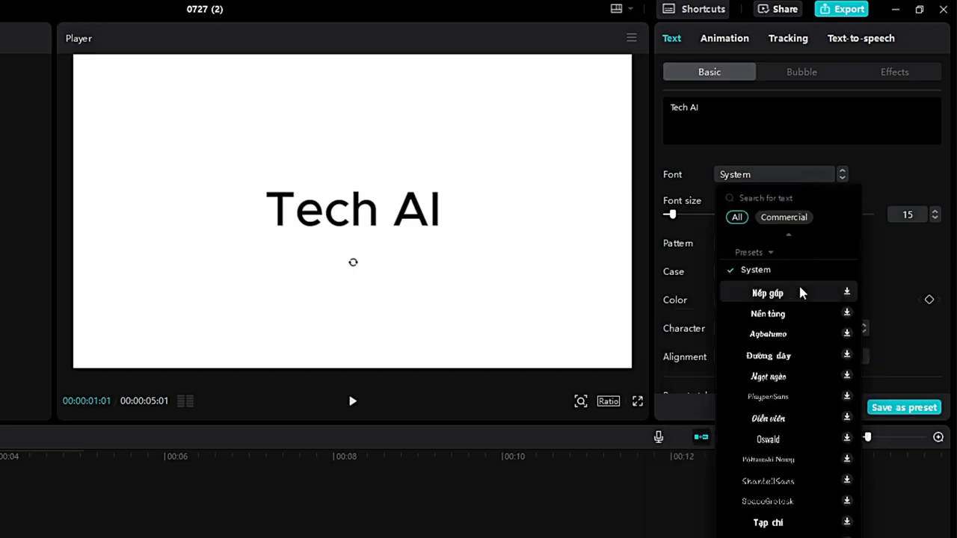
scroll(780, 439, "down", 3)
scroll(785, 411, "up", 3)
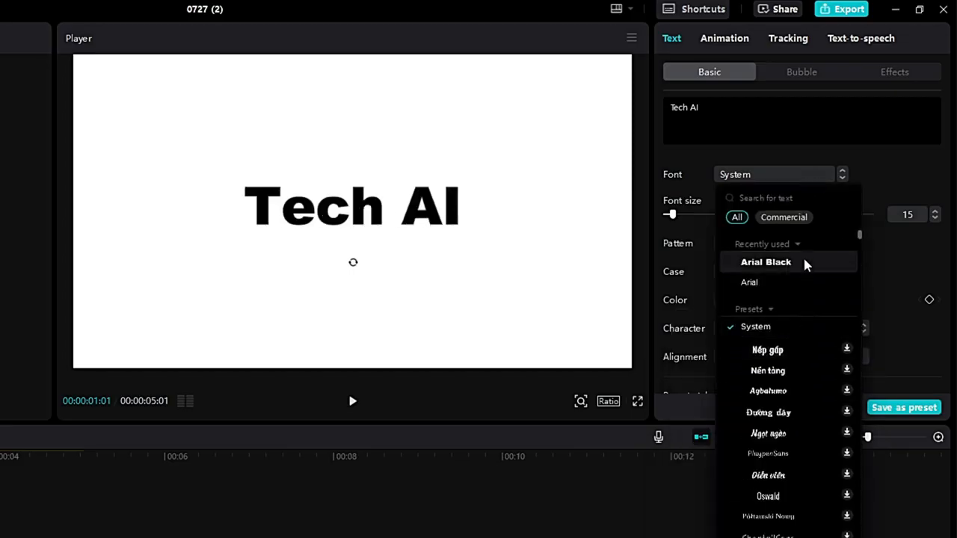
left_click(804, 260)
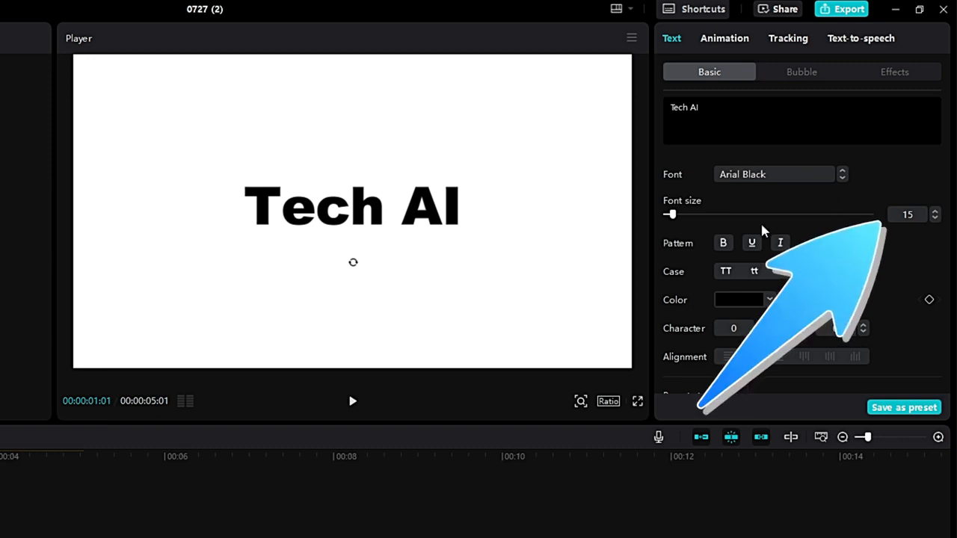
left_click_drag(673, 215, 687, 214)
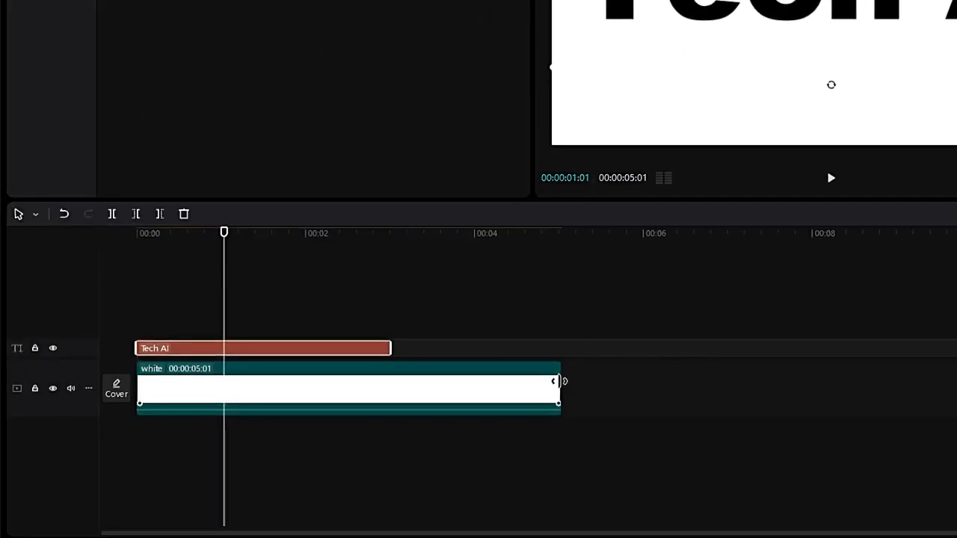
Step: Trim the white background clip to 3 seconds and combine it with the text into a compound clip
left_click_drag(559, 381, 386, 396)
left_click(459, 271)
left_click_drag(379, 277, 269, 414)
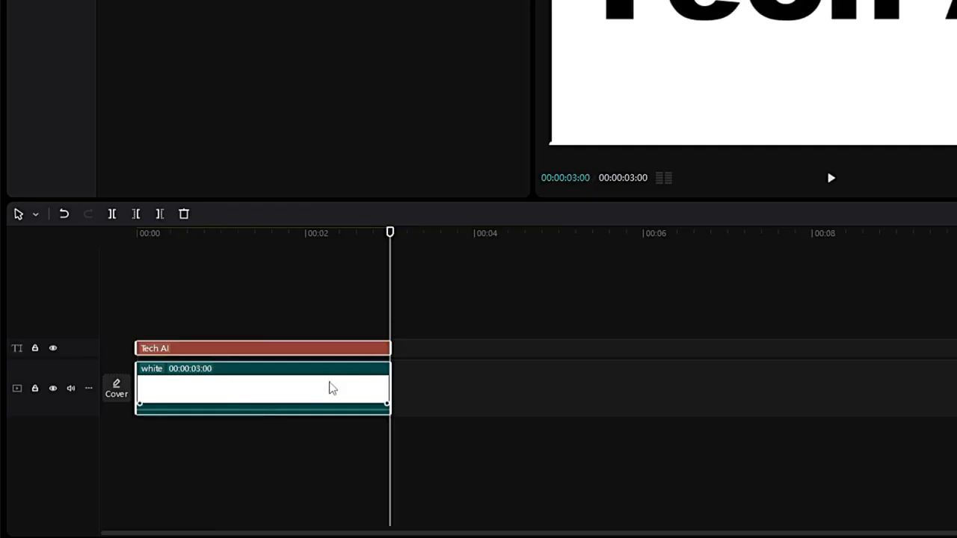
right_click(332, 388)
left_click(381, 383)
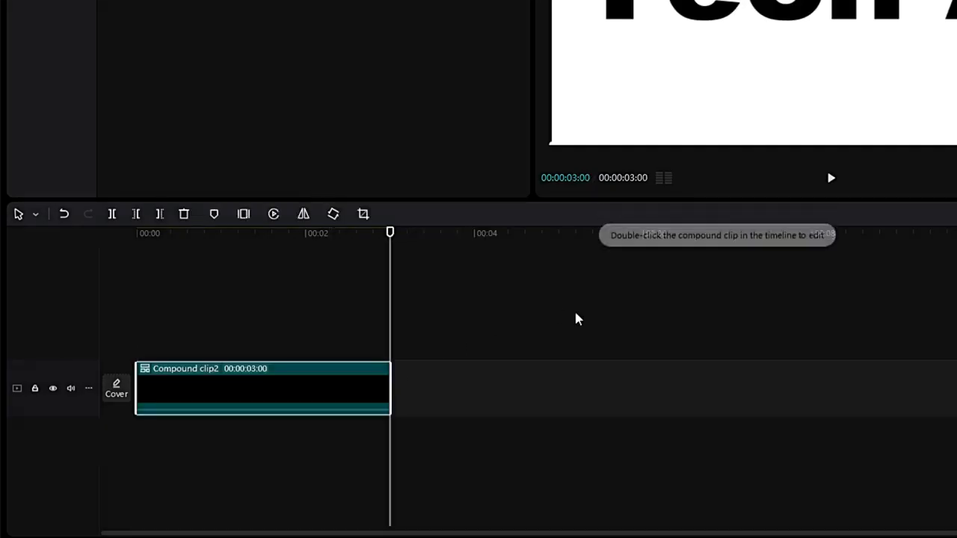
left_click_drag(321, 388, 324, 322)
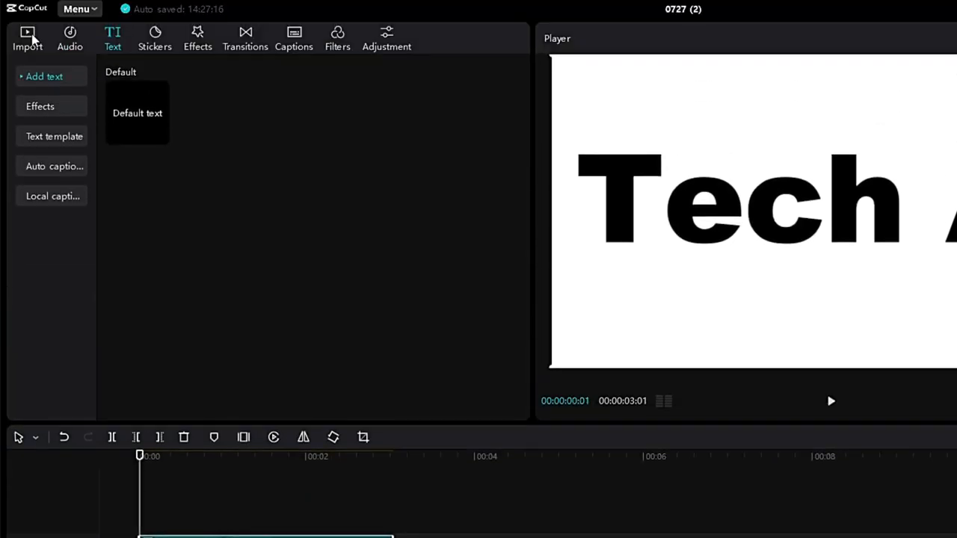
Step: Add the Summer landscape stock video to the timeline on a track beneath the Tech AI compound clip
left_click(27, 37)
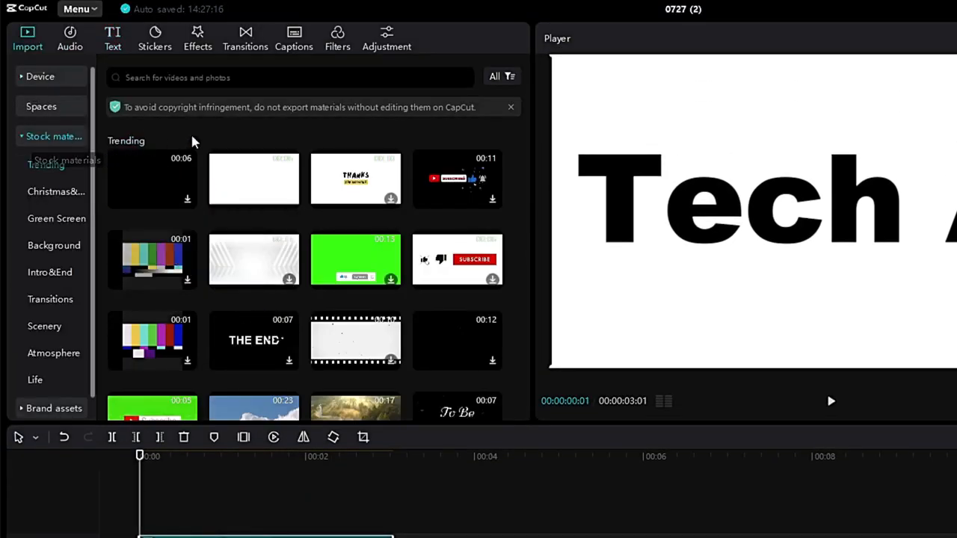
scroll(330, 242, "down", 1)
left_click_drag(338, 357, 169, 367)
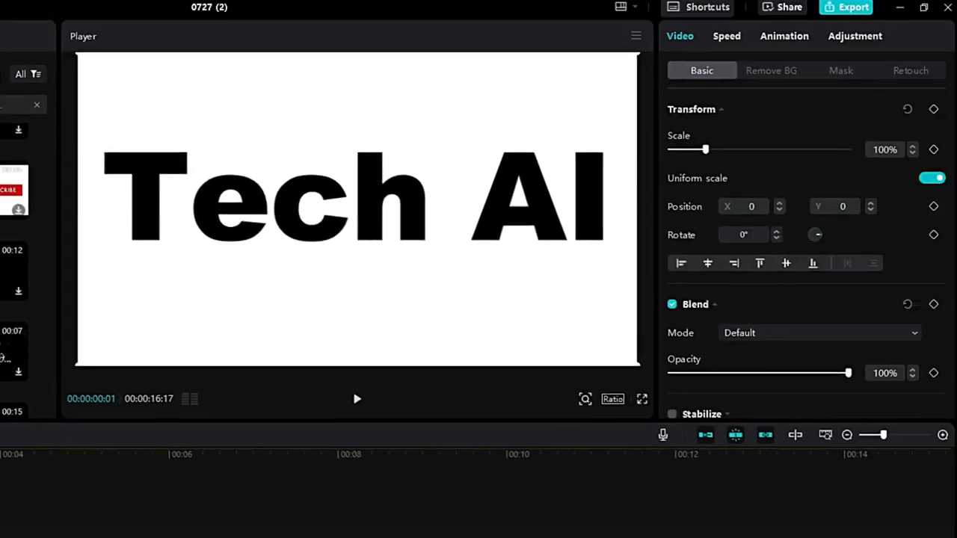
Step: Set the Tech AI compound clip's blend mode to Brighten and scale it up to 500%
left_click(171, 334)
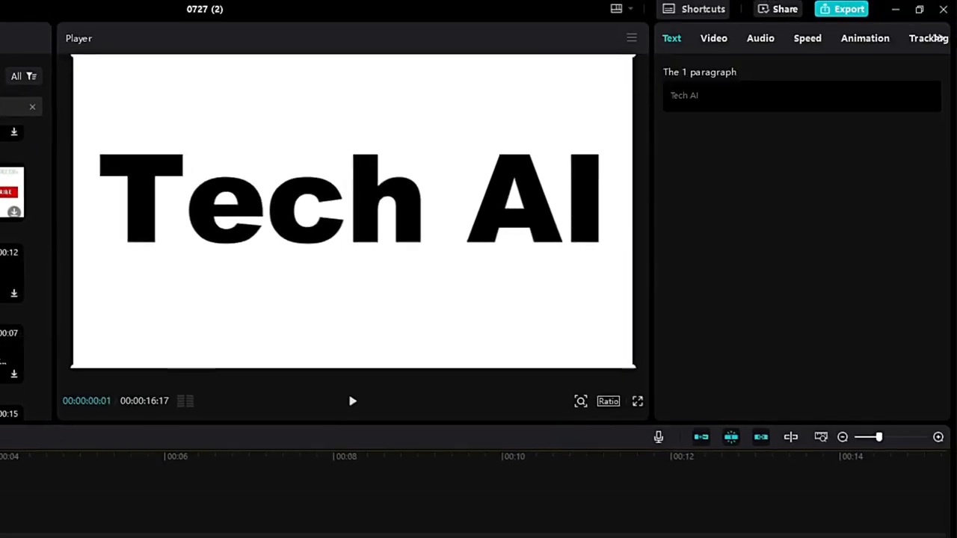
left_click(719, 41)
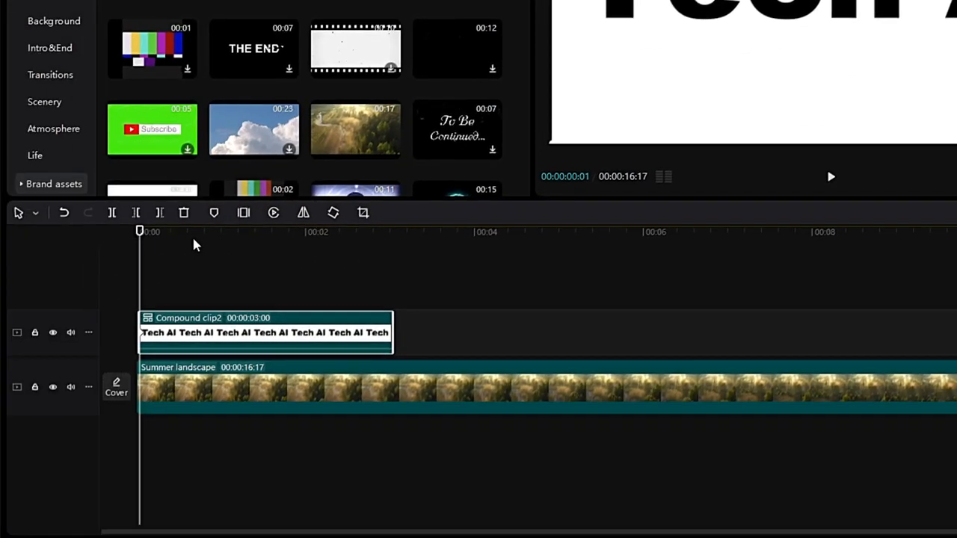
left_click_drag(194, 241, 180, 251)
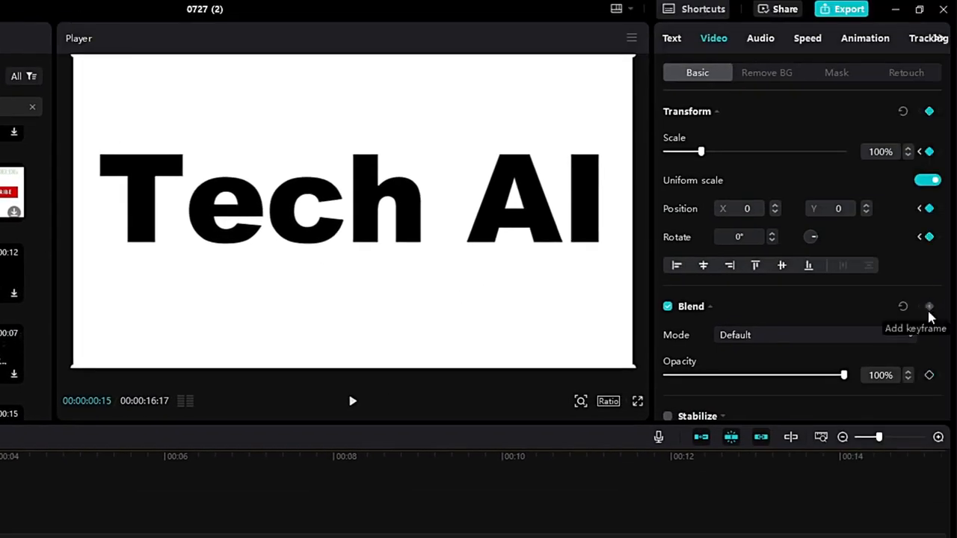
left_click(893, 334)
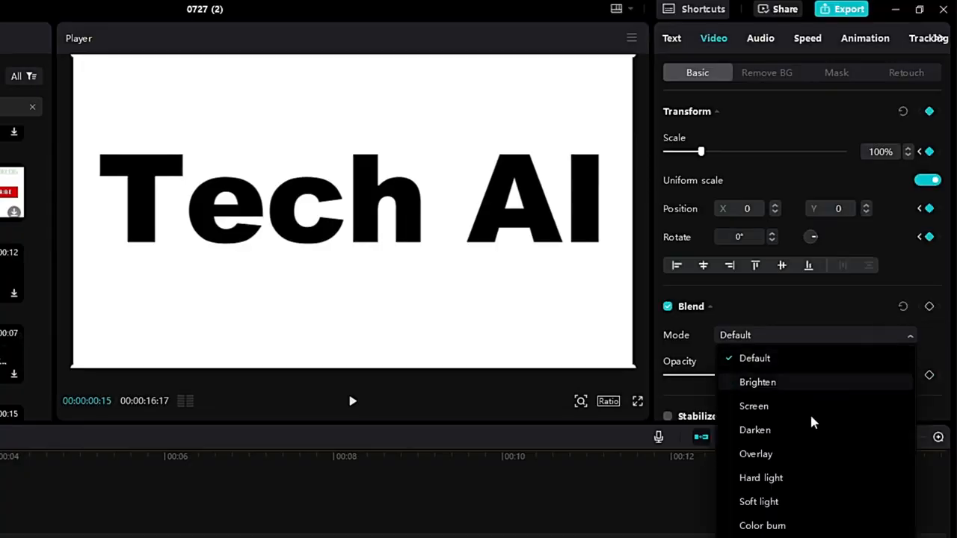
left_click(782, 381)
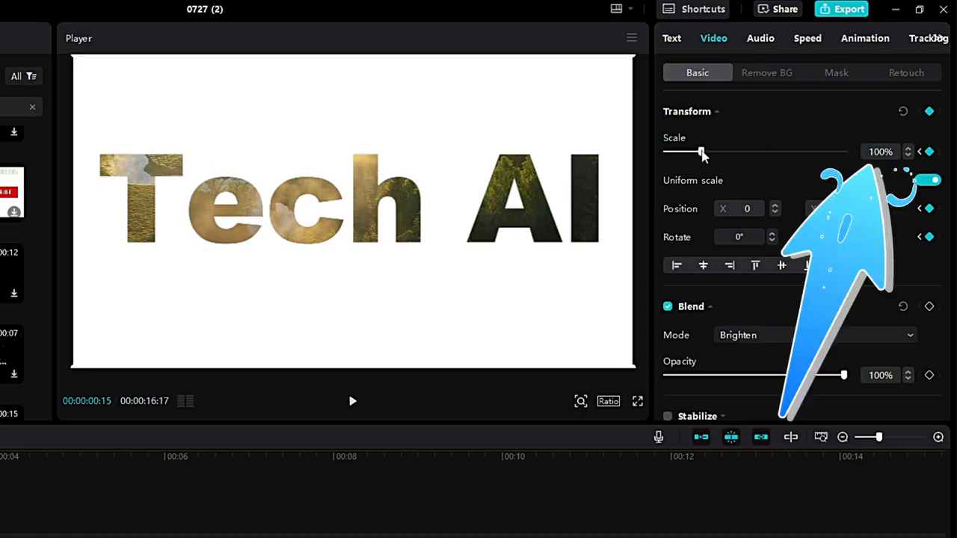
left_click_drag(702, 152, 872, 146)
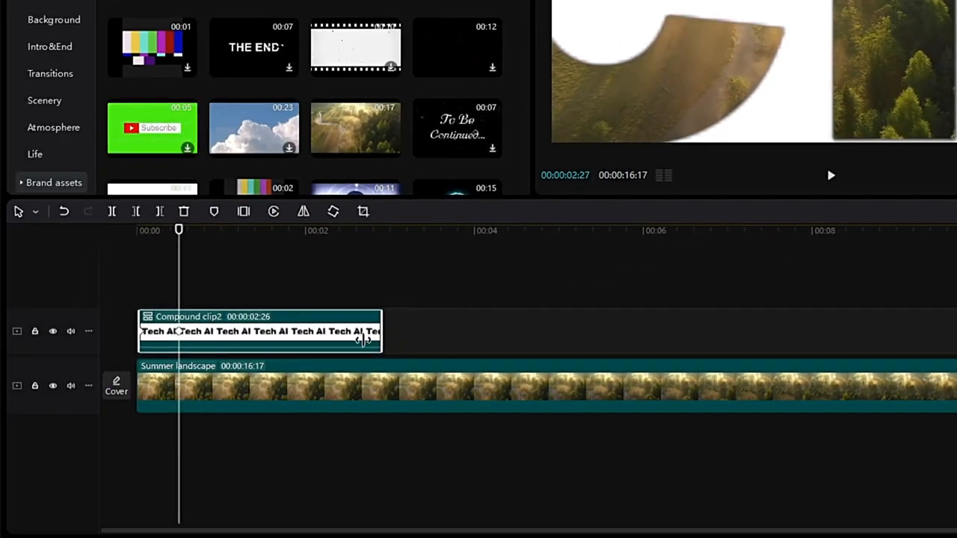
Step: Shorten the compound clip to about 0.6 seconds, apply the Zoom In out animation, and preview playback
left_click_drag(380, 347, 190, 349)
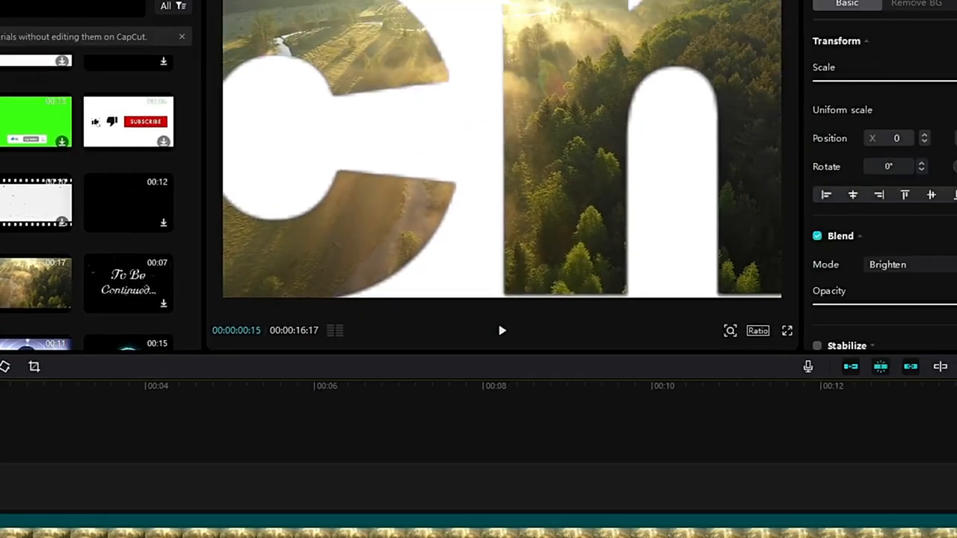
left_click(860, 39)
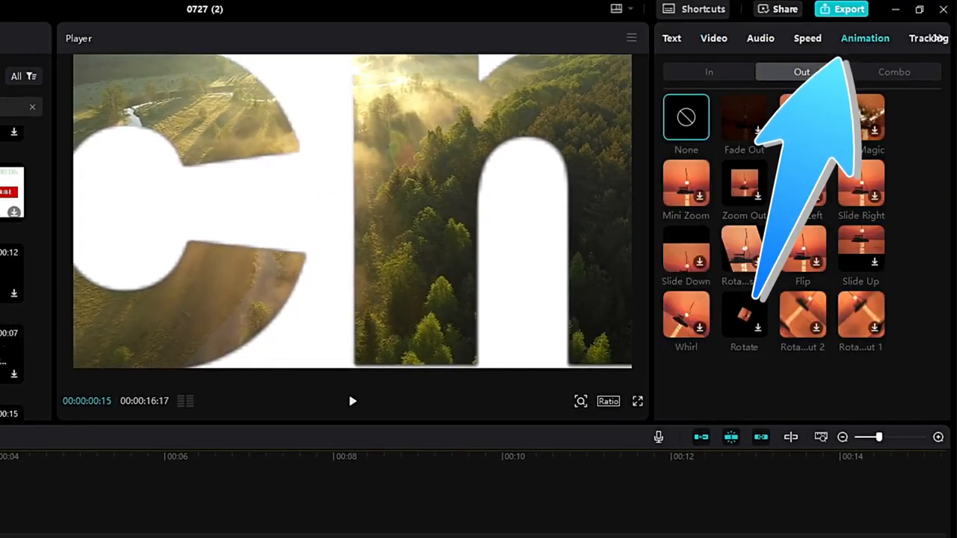
left_click(802, 119)
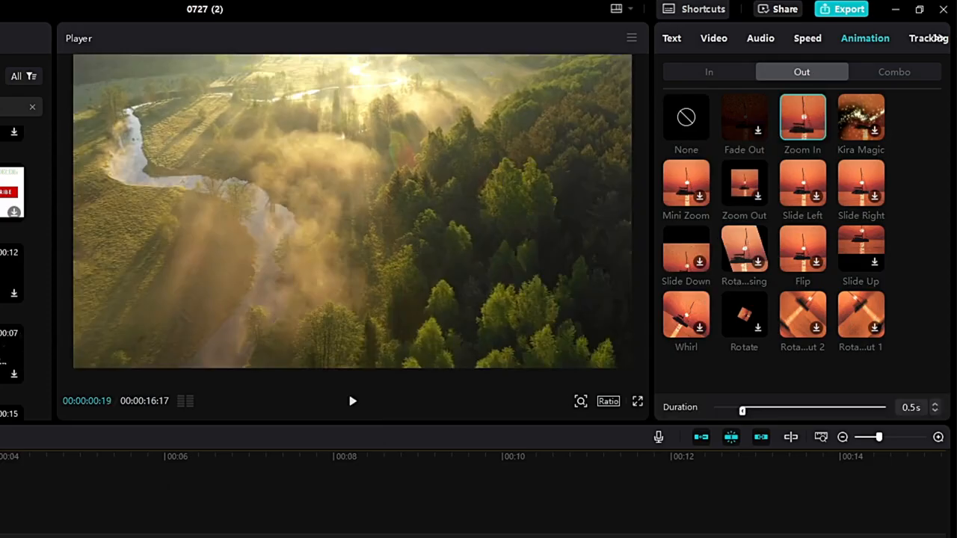
key("space")
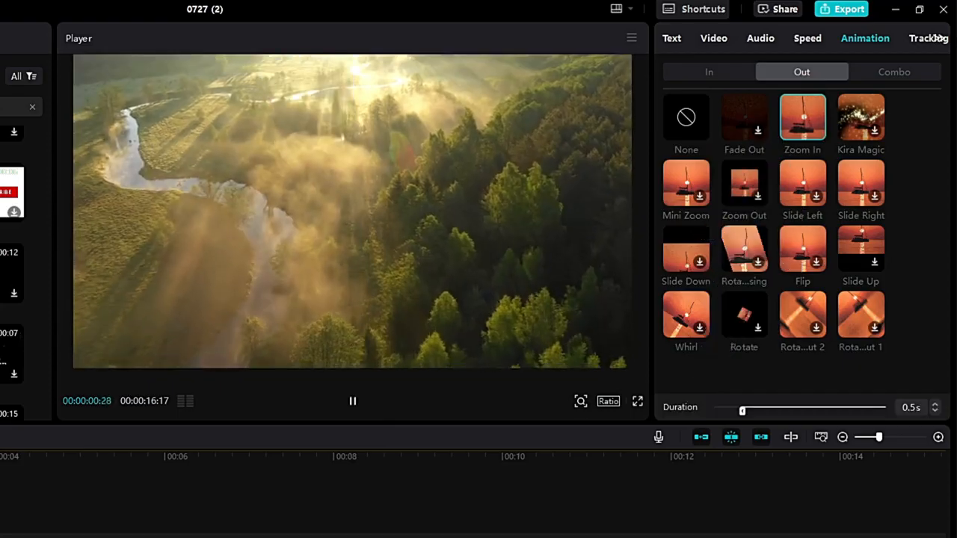
key("space")
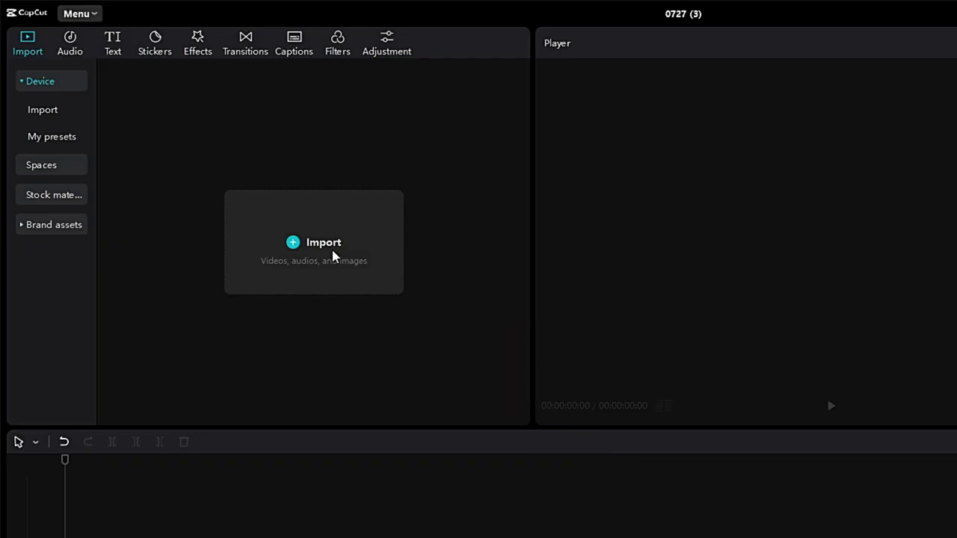
Step: In a new project, import the 0727 (1) video and add it to the timeline
left_click(314, 243)
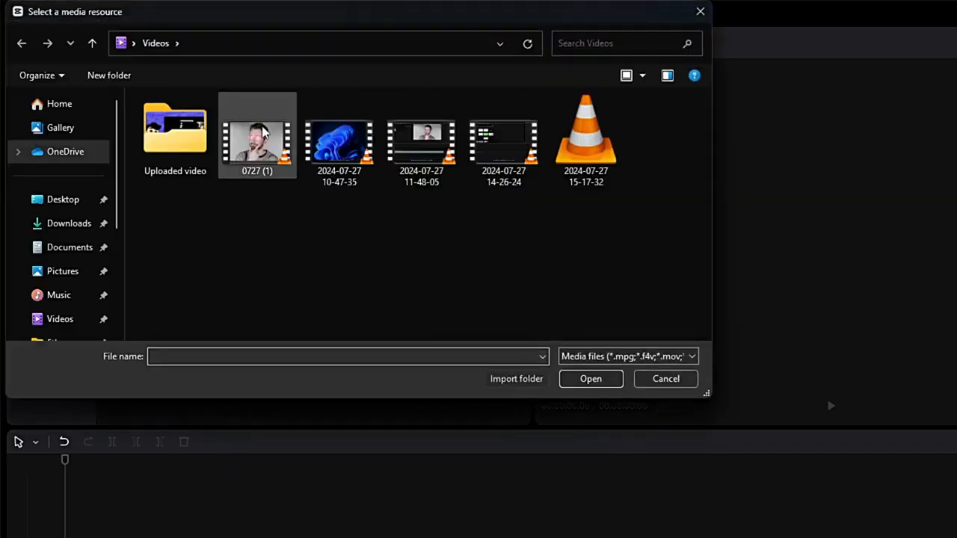
double_click(276, 146)
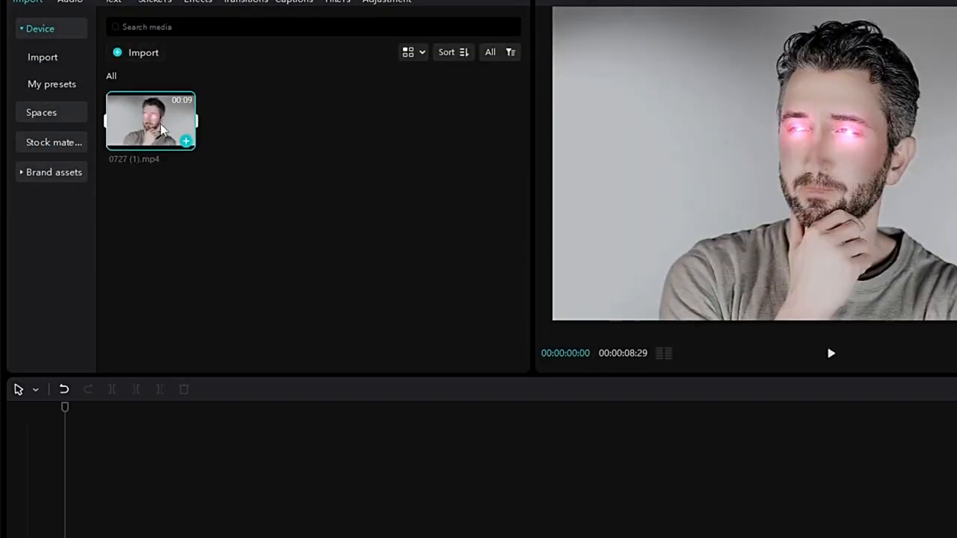
left_click_drag(164, 176, 123, 374)
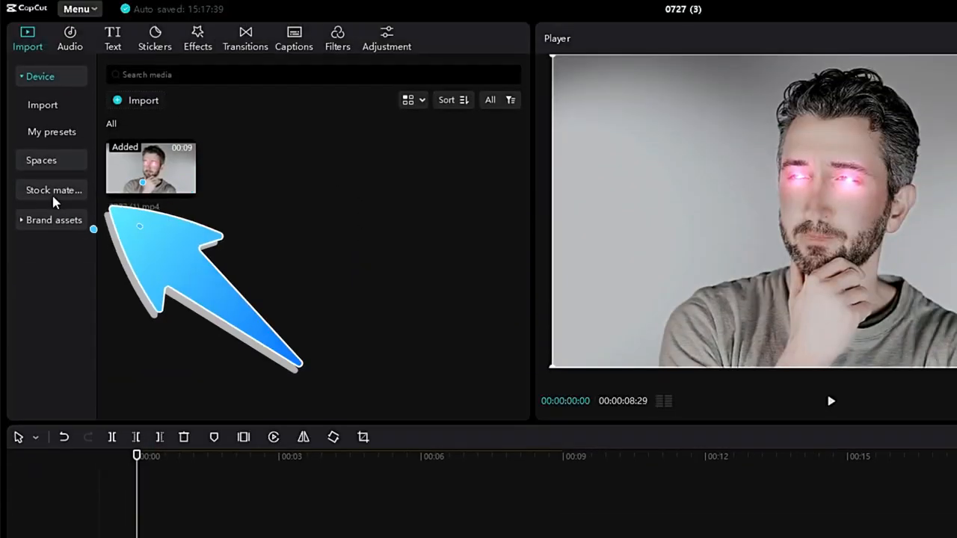
Step: Place the black stock clip on a track above the video, aligned to the timeline start
left_click(53, 194)
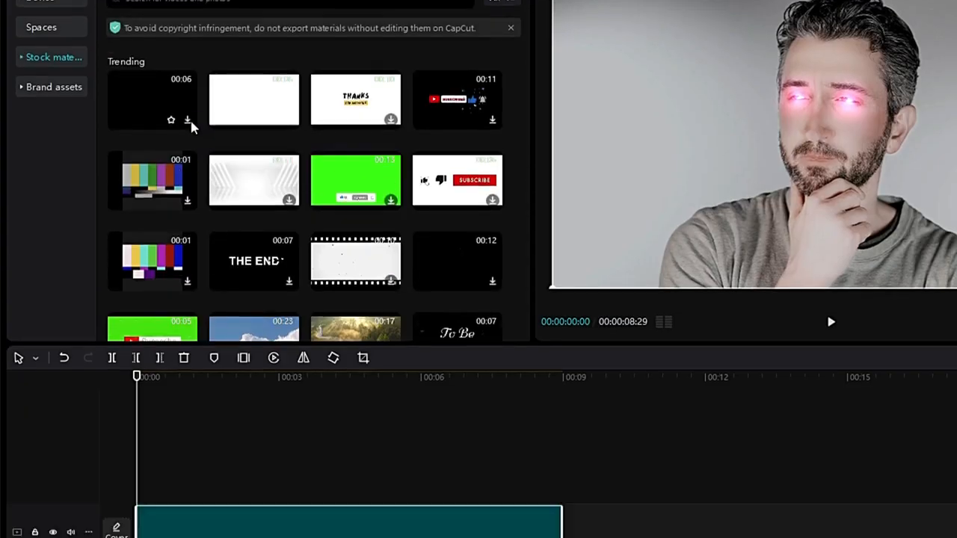
left_click_drag(186, 205, 164, 537)
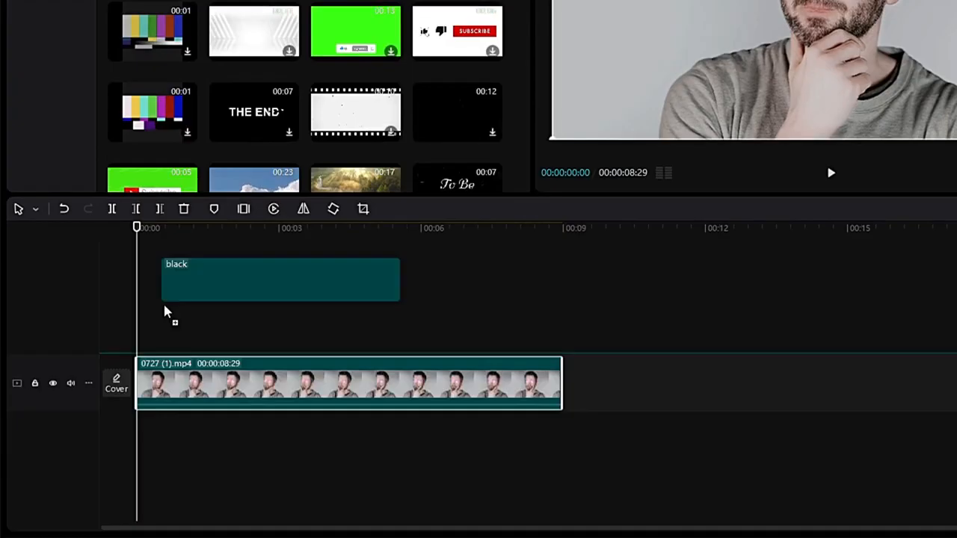
left_click_drag(164, 312, 330, 335)
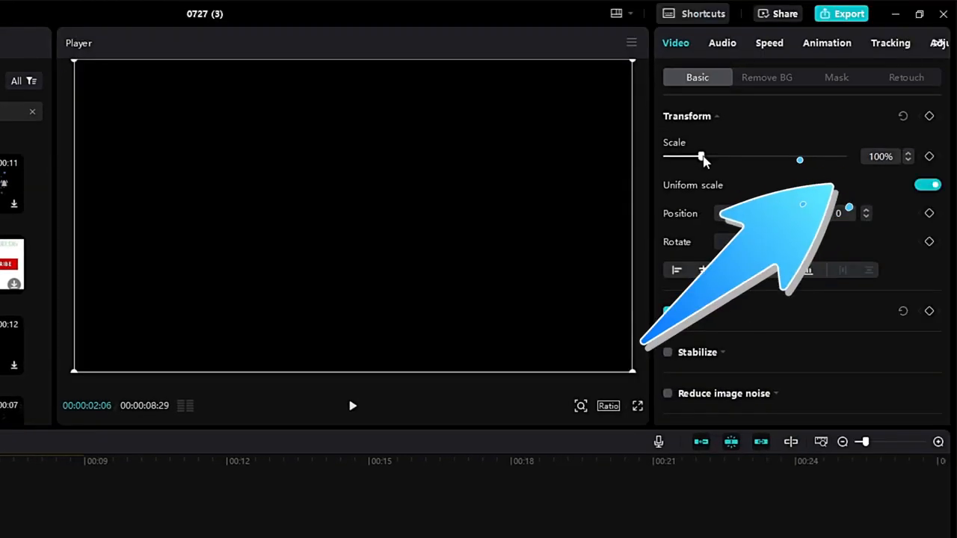
Step: Resize the black clip to 85% scale, then turn off uniform scale and set its height to 16%
left_click_drag(700, 157, 698, 159)
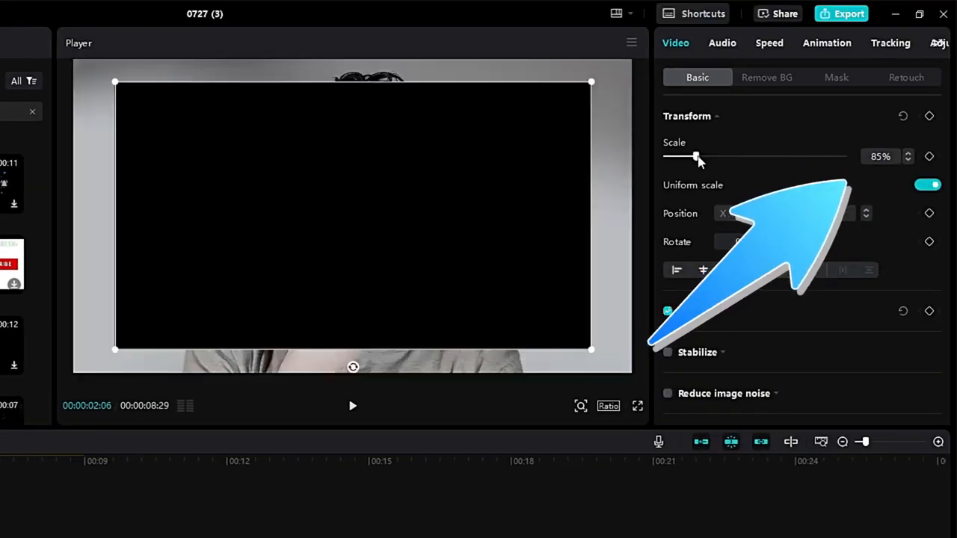
left_click(930, 185)
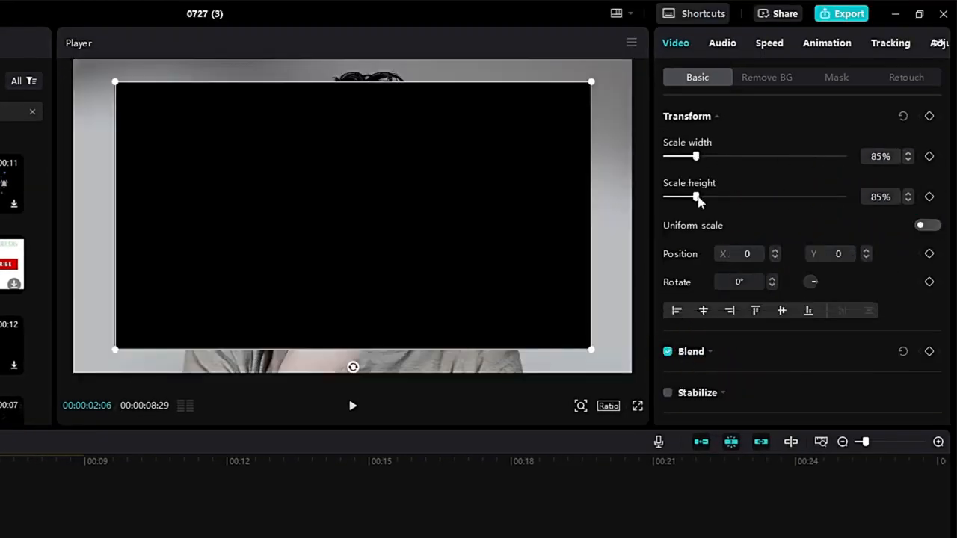
left_click_drag(698, 197, 671, 199)
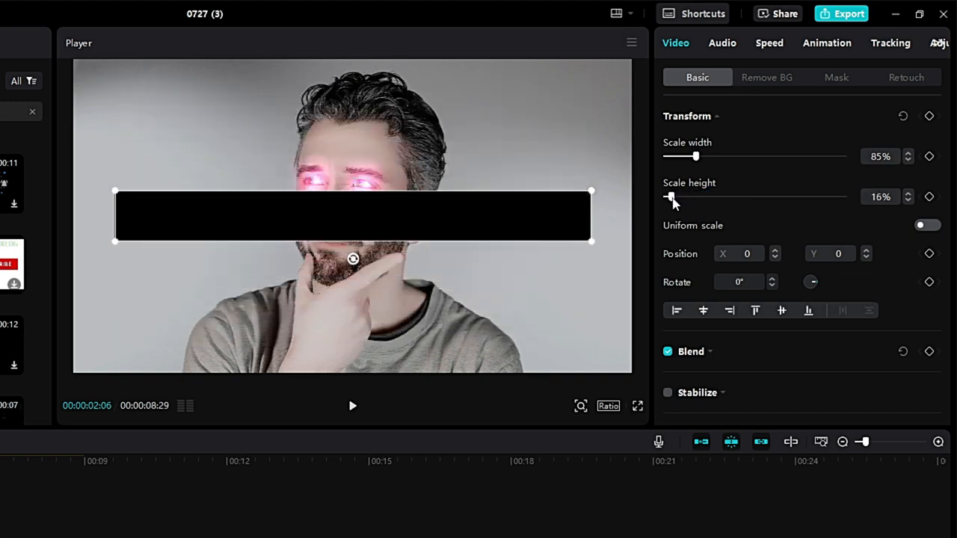
mouse_move(695, 157)
left_mouse_down()
mouse_move(733, 162)
mouse_move(689, 166)
left_mouse_up()
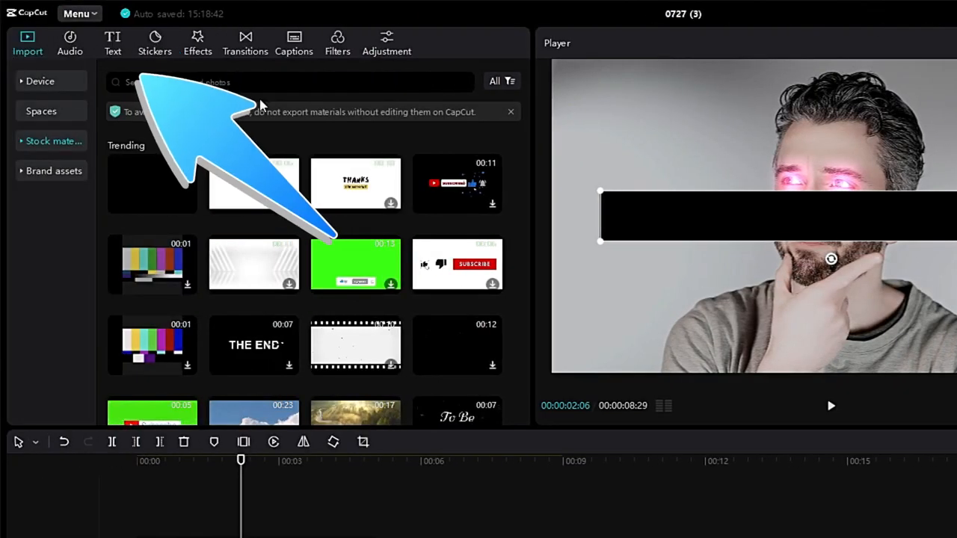
Step: Add a default text clip above the black bar and extend it to match the black clip's length
left_click(113, 46)
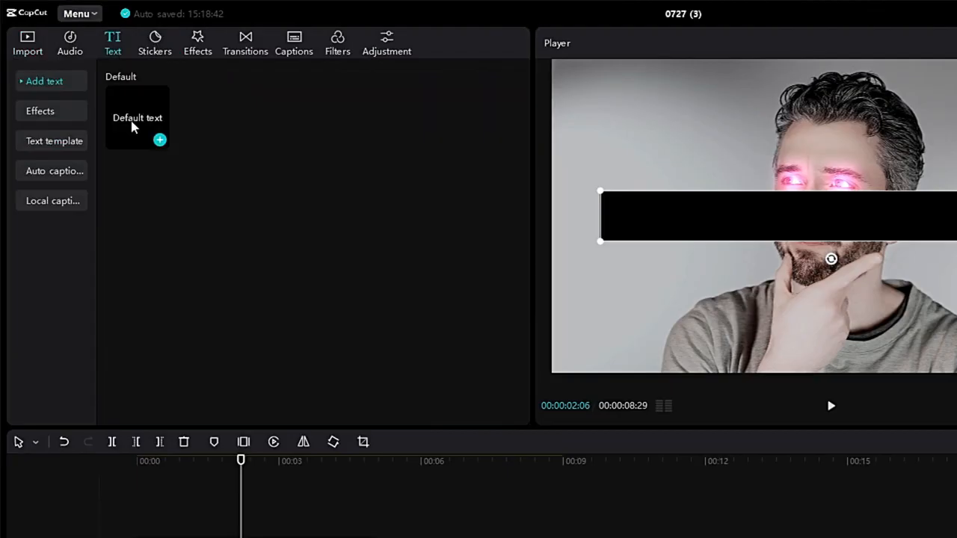
left_click_drag(132, 127, 141, 523)
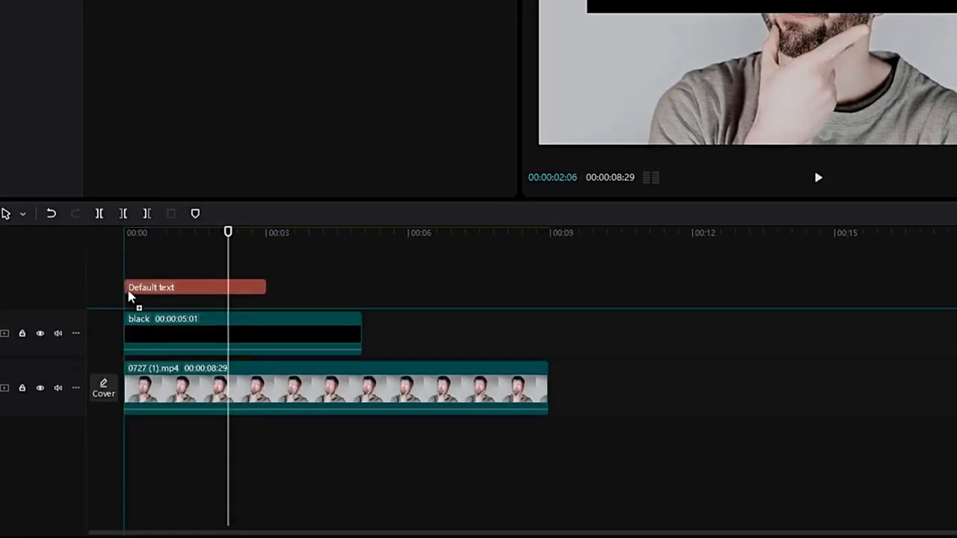
left_click(252, 303)
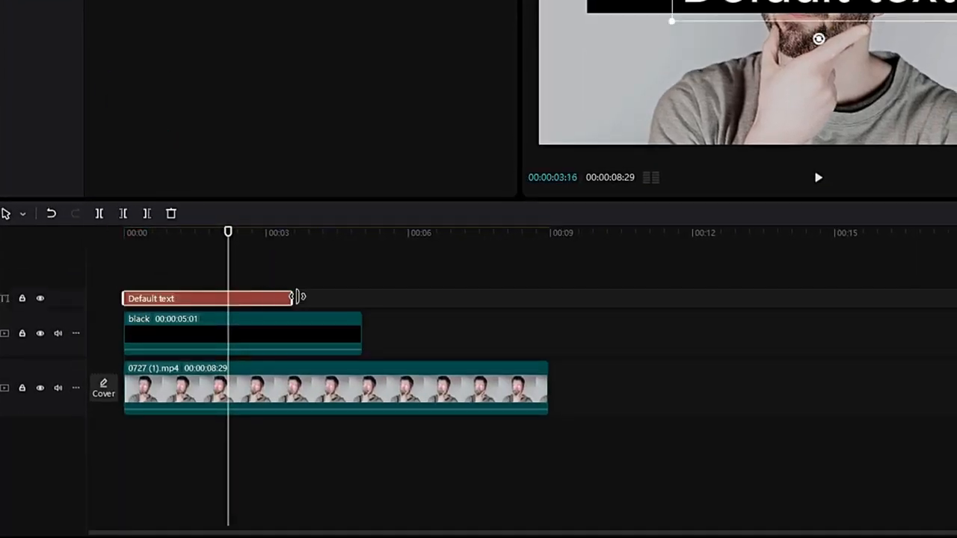
left_click_drag(298, 297, 363, 297)
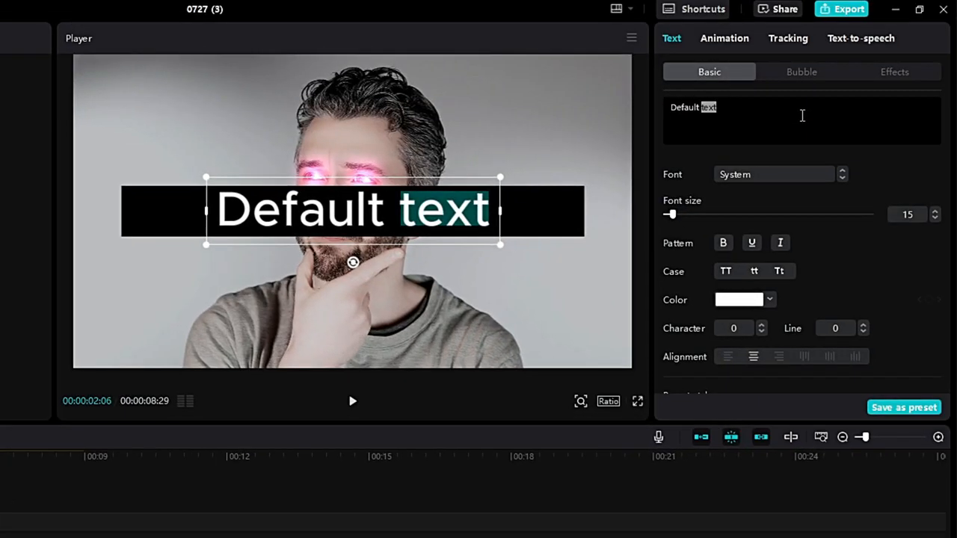
Step: Replace the text with 'Thank you for watching, and stay tuned for more tutorials!' and set font size to 5
triple_click(802, 115)
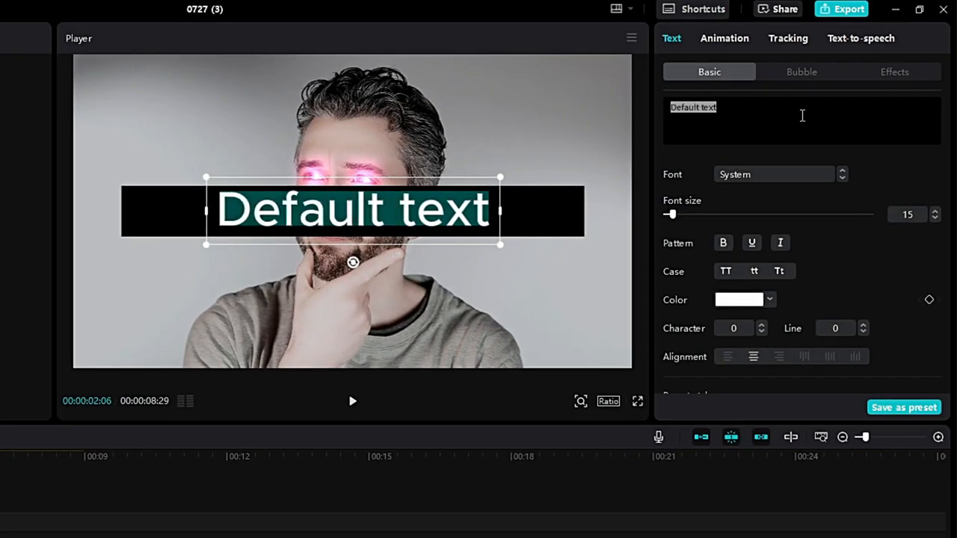
type("Thank you for watching, and stay tuned for more tutorials!")
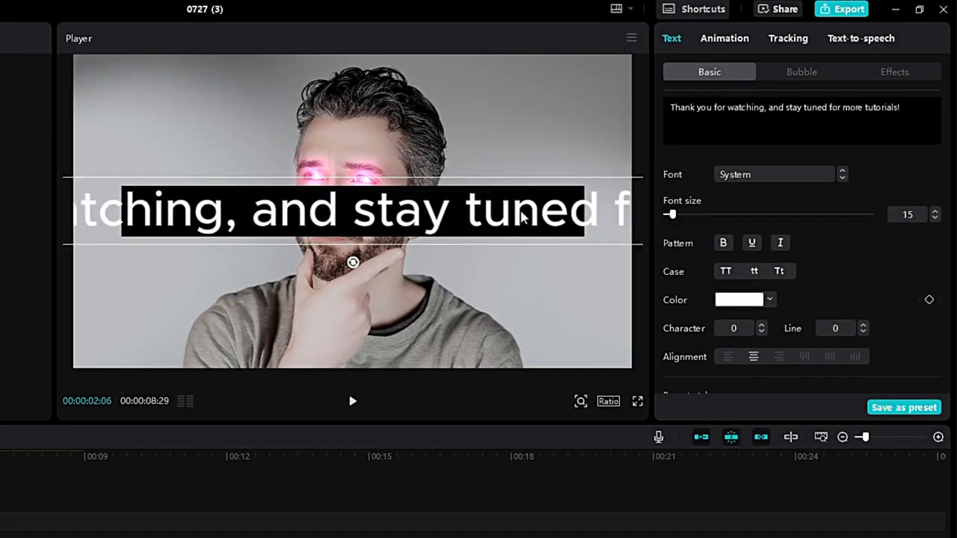
left_click(934, 218)
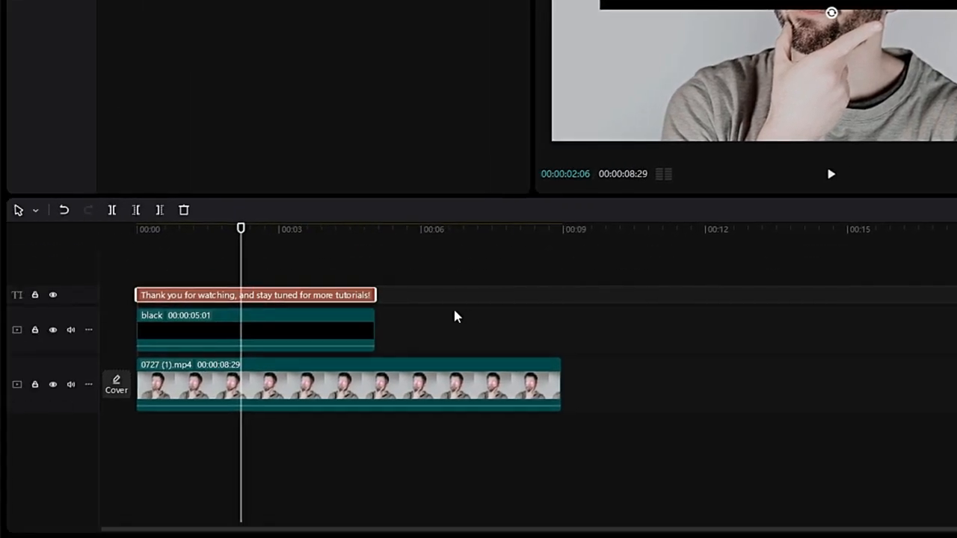
Step: Combine the black bar and text clips into a compound clip
left_click(389, 262)
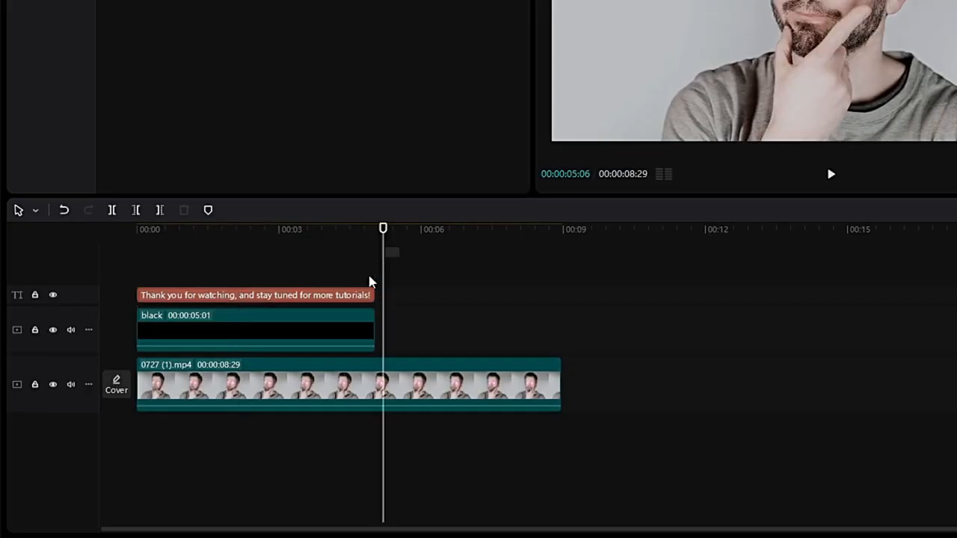
left_click(333, 336)
right_click(331, 334)
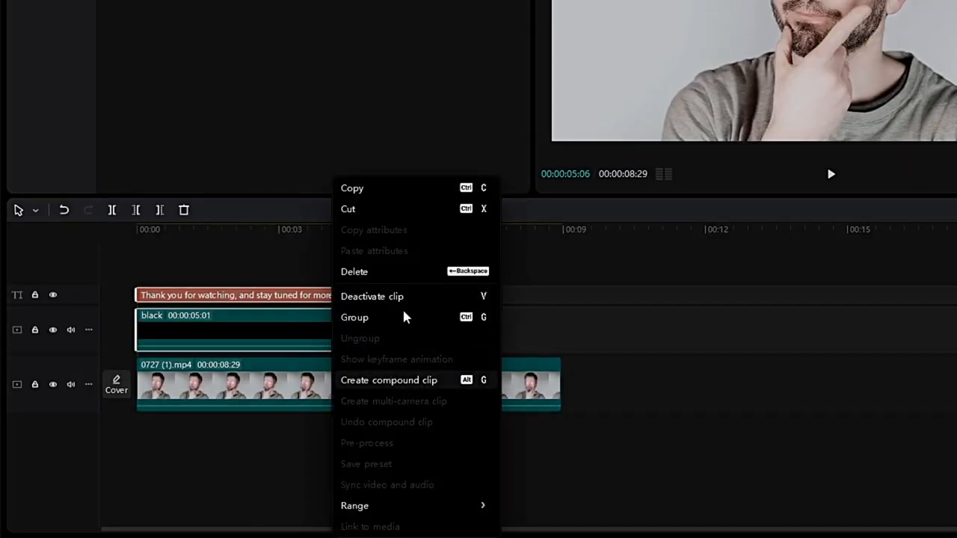
left_click(389, 380)
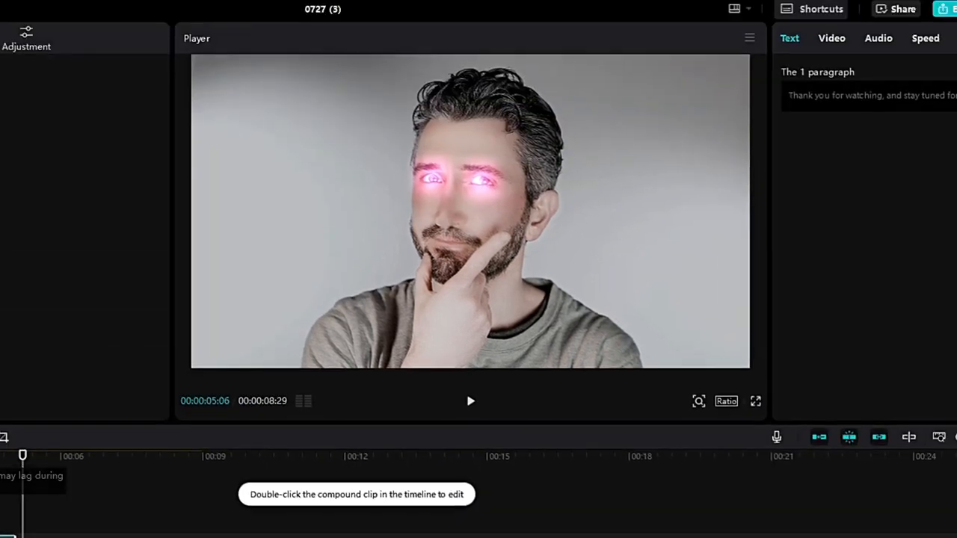
Step: Move the caption compound clip down to the bottom of the frame
left_click(0, 455)
left_click_drag(463, 201, 458, 335)
left_click_drag(345, 335, 344, 336)
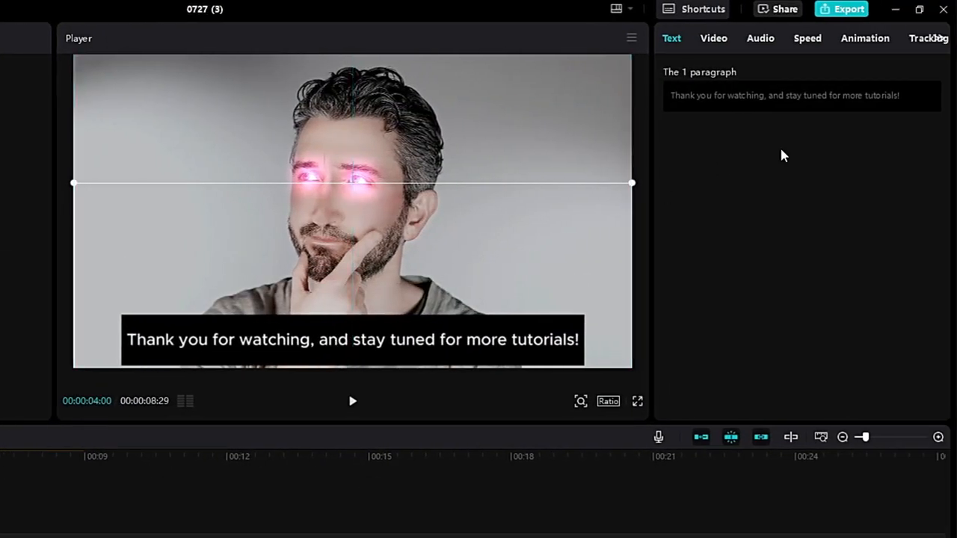
Step: Turn off uniform scale, set the compound clip's scale width to 199%, and reposition it along the bottom
left_click(713, 41)
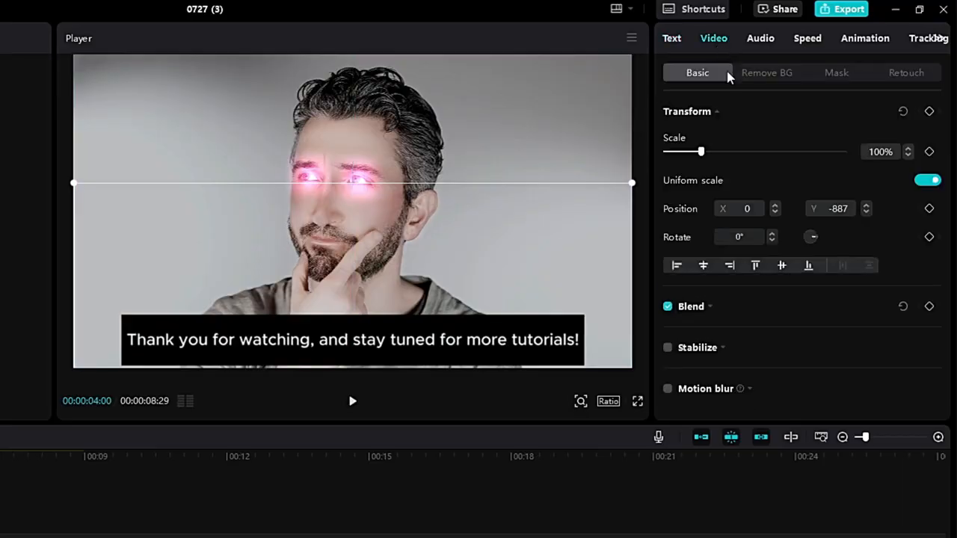
left_click(918, 180)
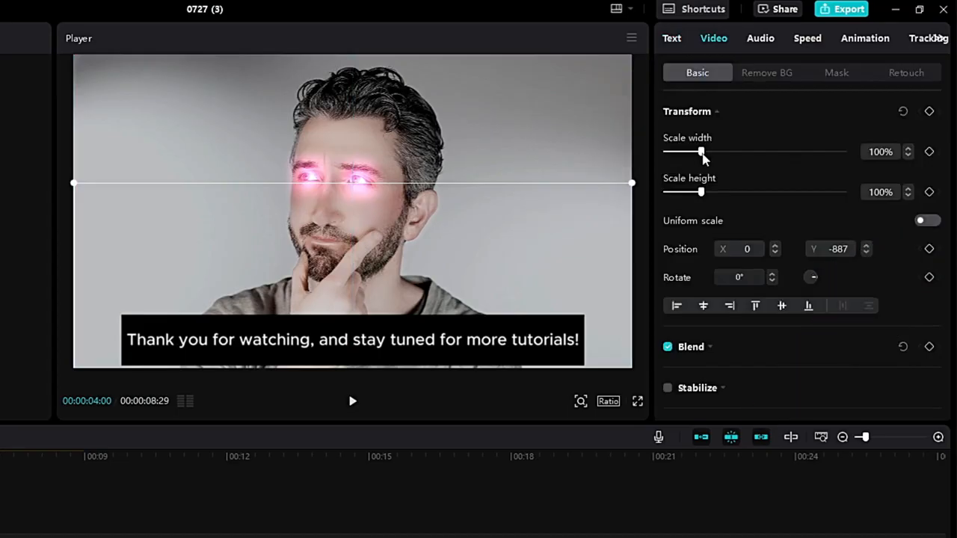
left_click_drag(700, 152, 735, 152)
left_click_drag(218, 342, 448, 331)
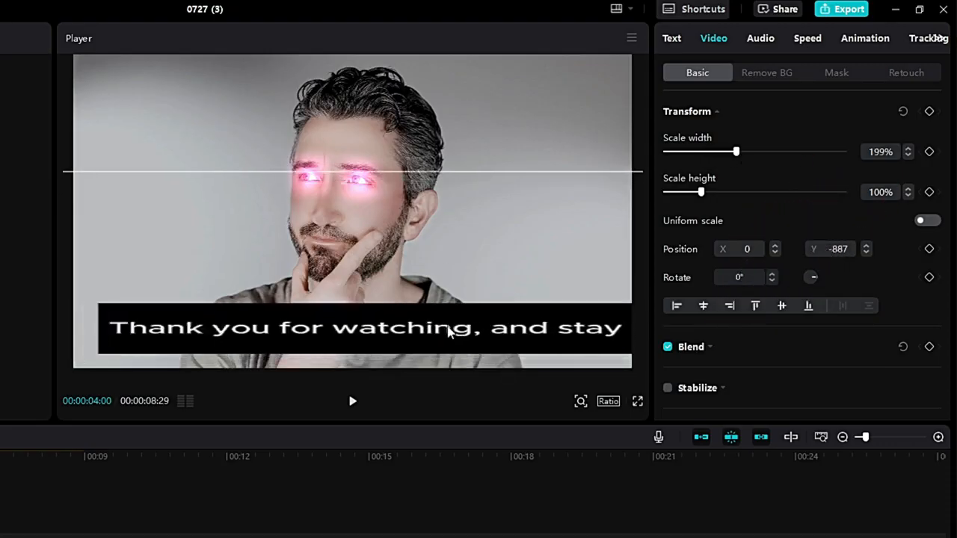